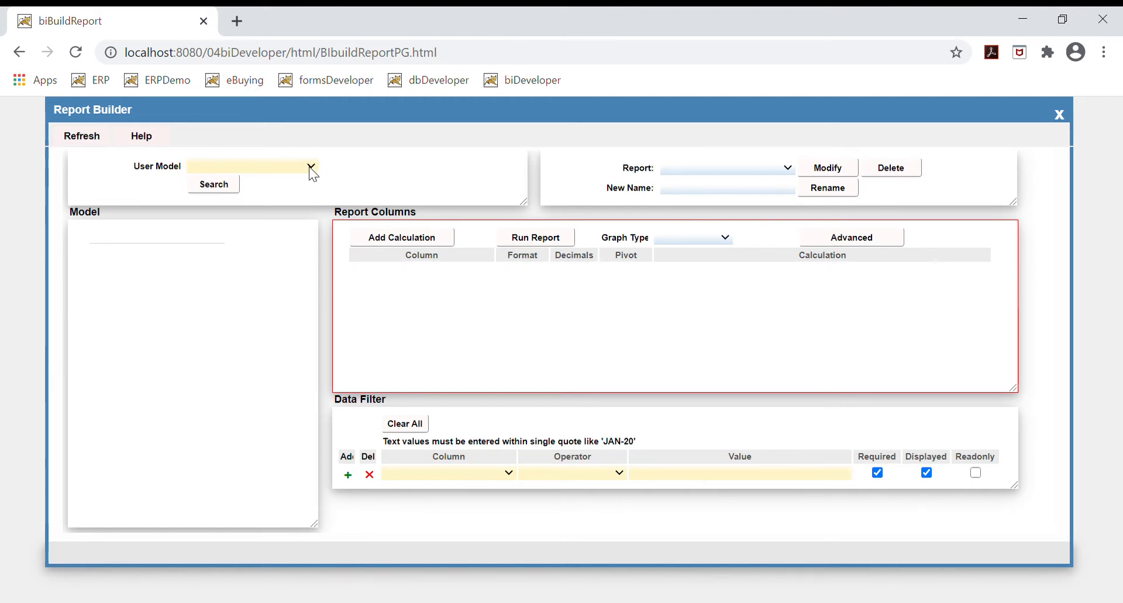
# Step: Load the SalesAll user model and add Month Code from Periods to the report columns
pyautogui.click(231, 300)
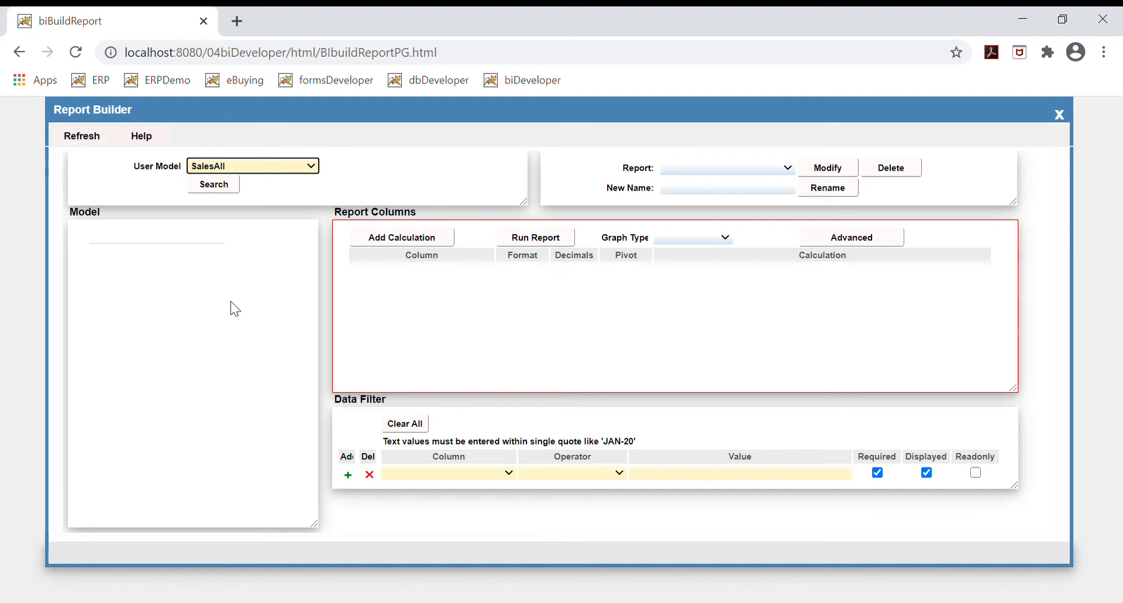
pyautogui.click(221, 189)
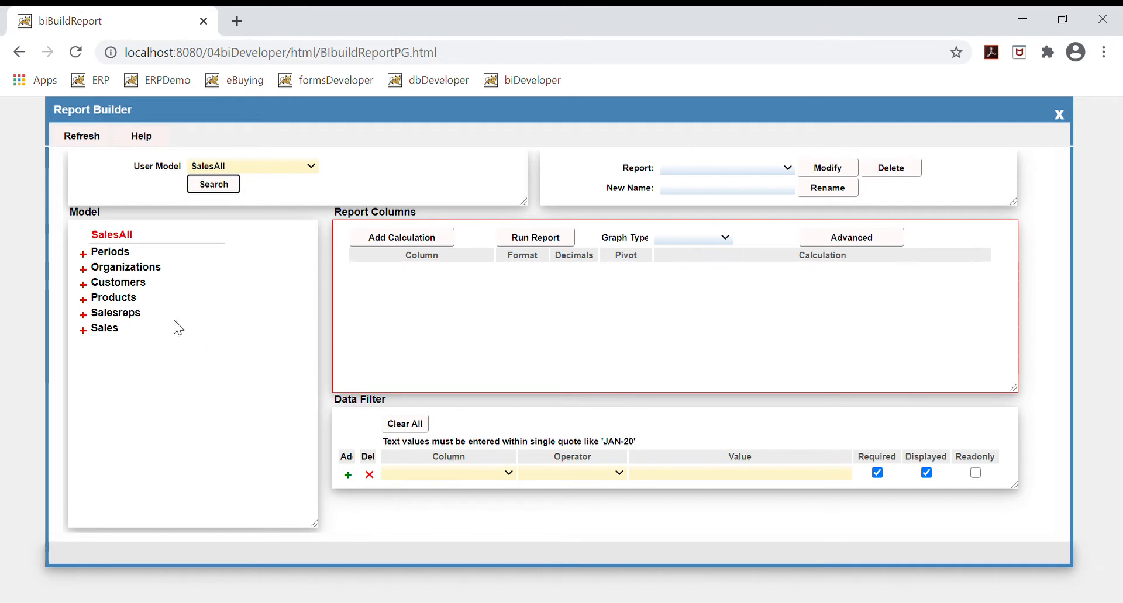
pyautogui.click(87, 256)
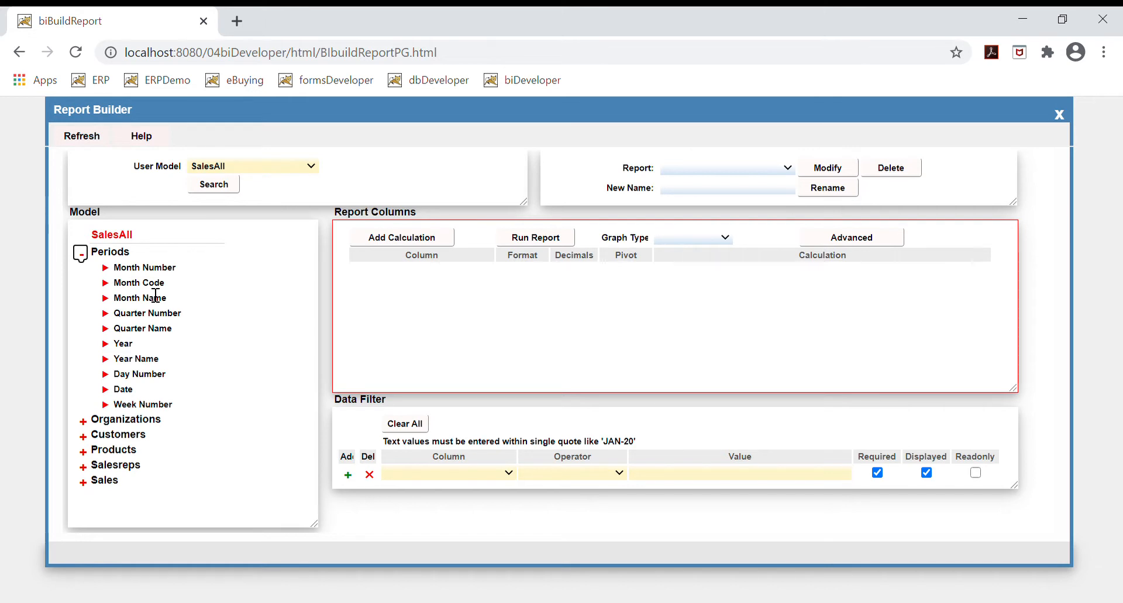
pyautogui.click(110, 287)
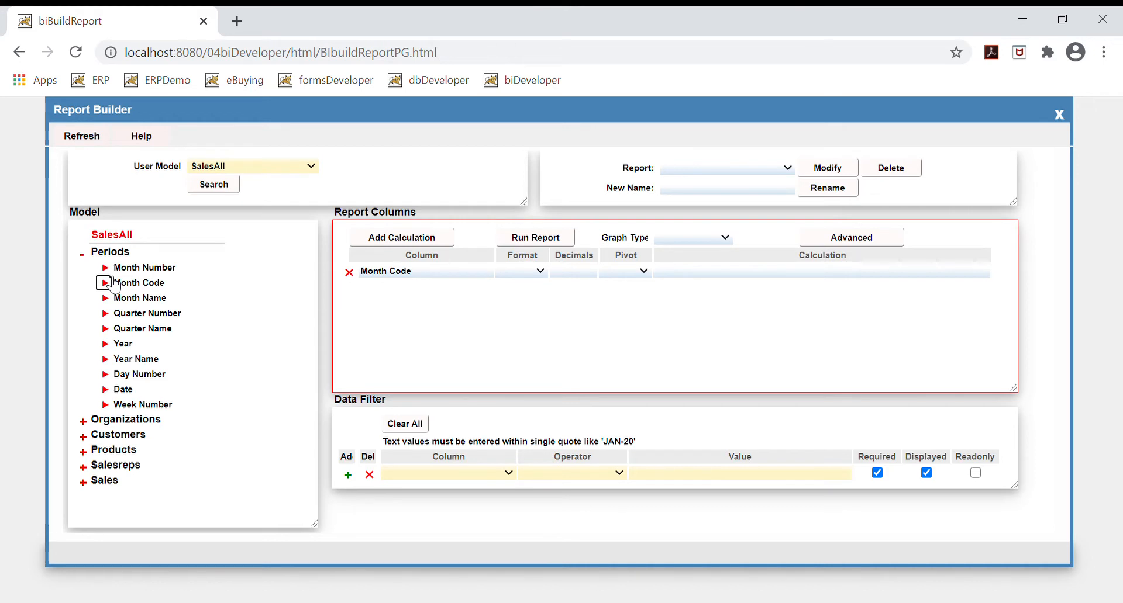
pyautogui.click(83, 253)
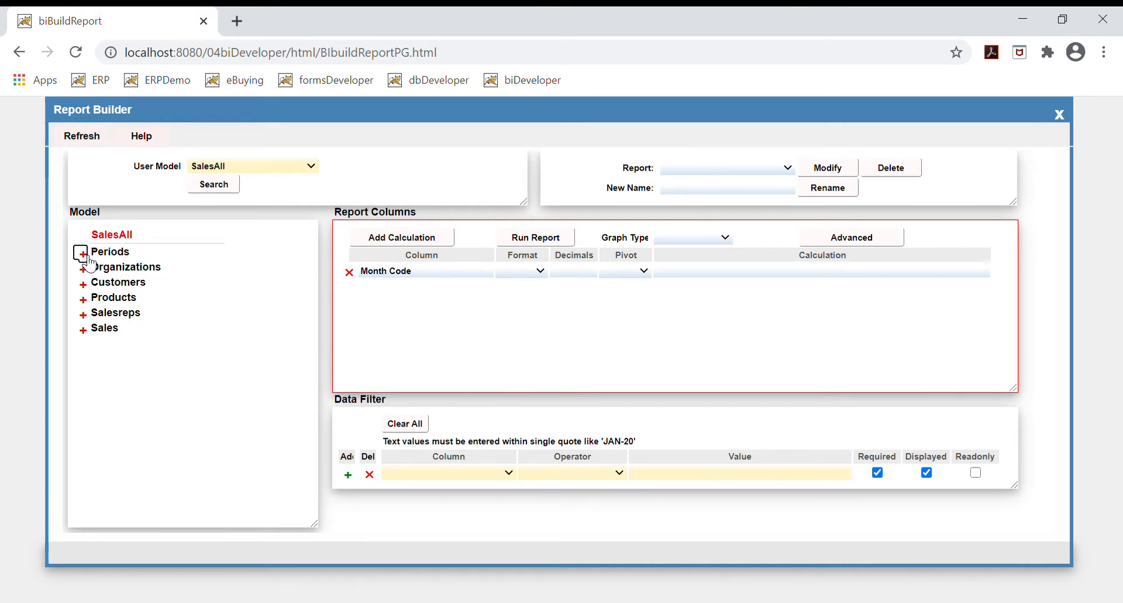
# Step: Add Store Name from Organizations and Category Description from Products to the report columns
pyautogui.click(83, 269)
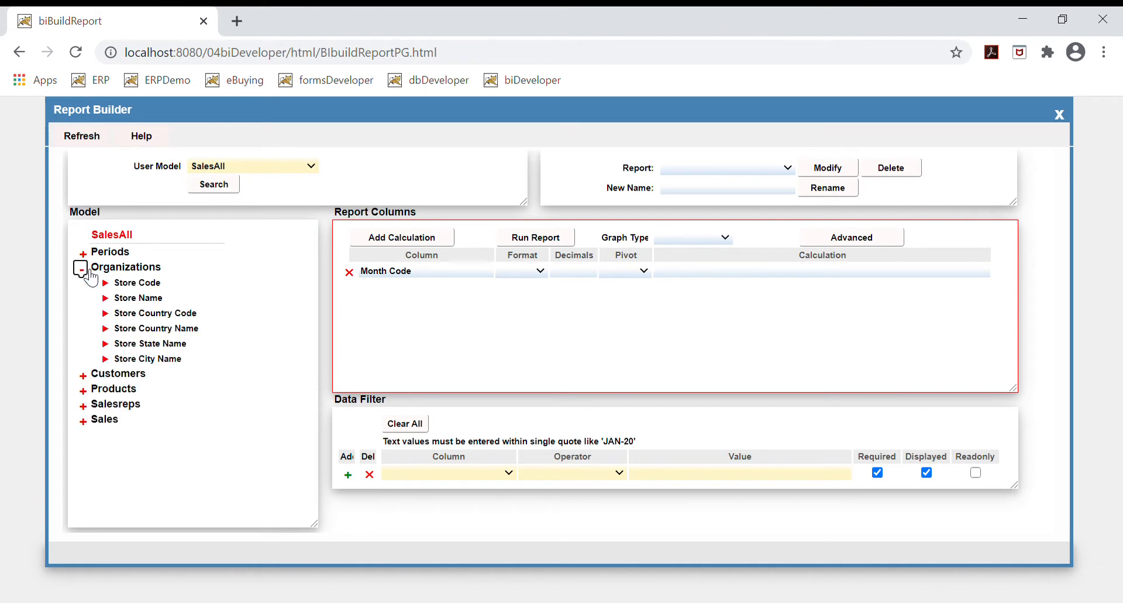
pyautogui.click(110, 300)
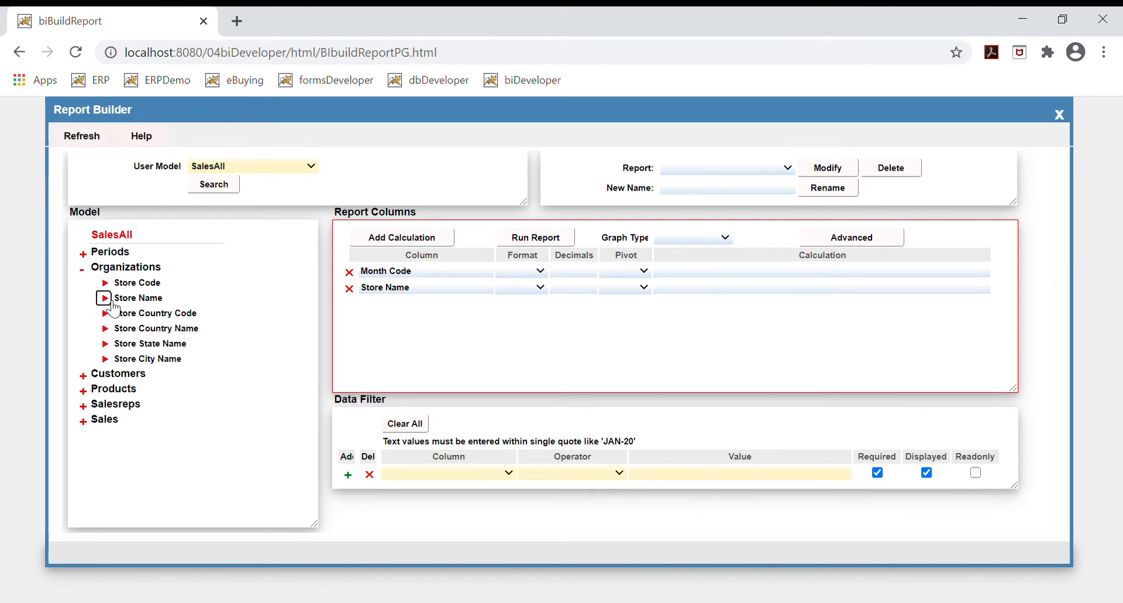
pyautogui.click(83, 270)
pyautogui.click(83, 300)
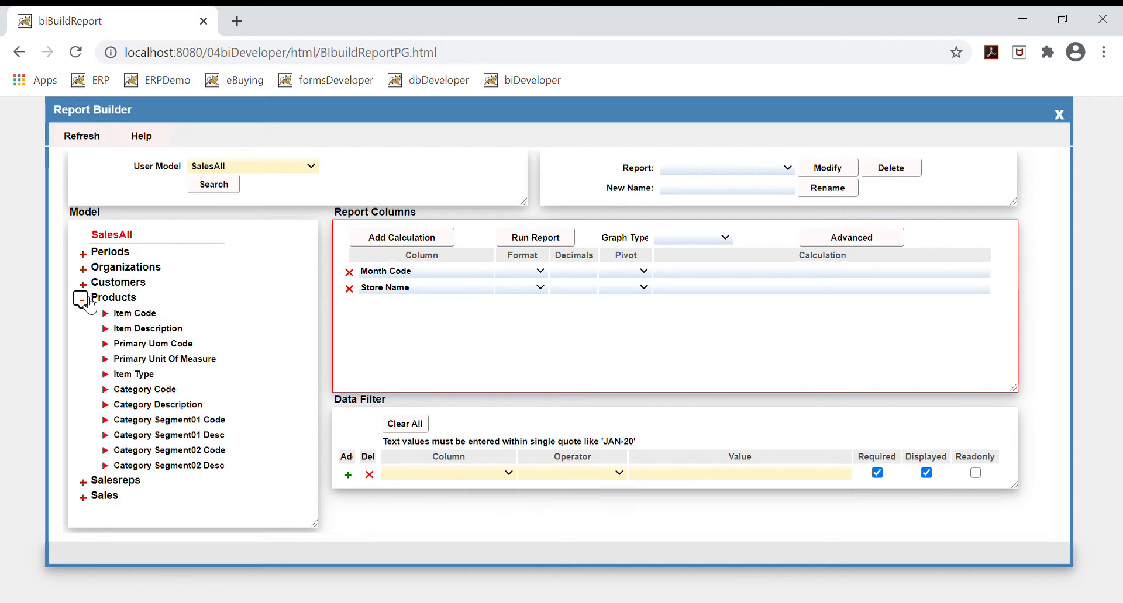
pyautogui.click(108, 408)
pyautogui.click(85, 303)
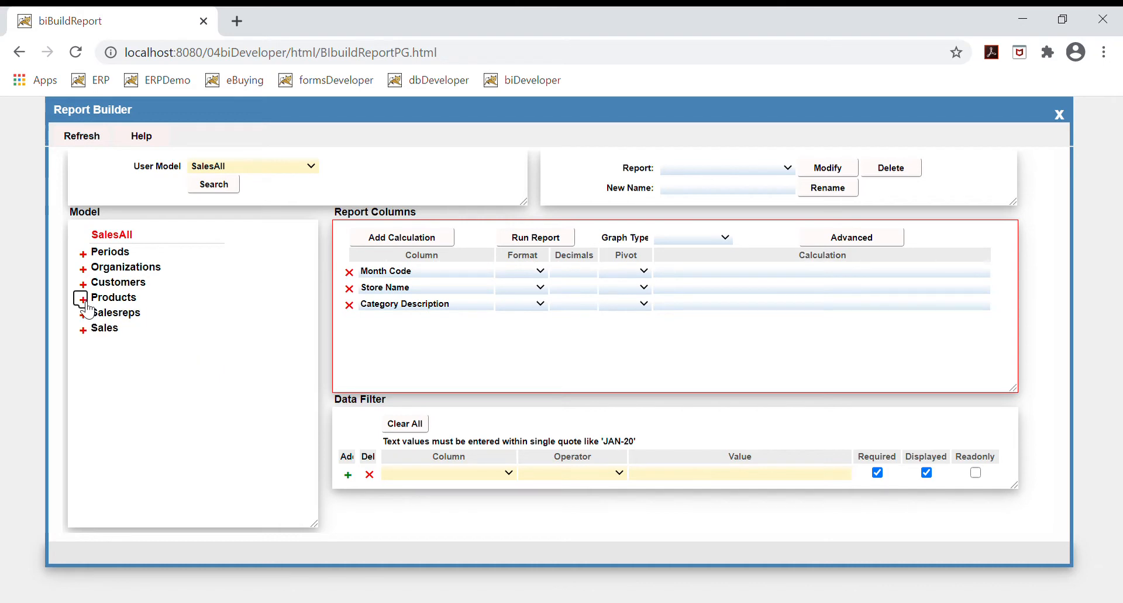
# Step: Add the Revenue and Cost measures from Sales to the report columns
pyautogui.click(83, 331)
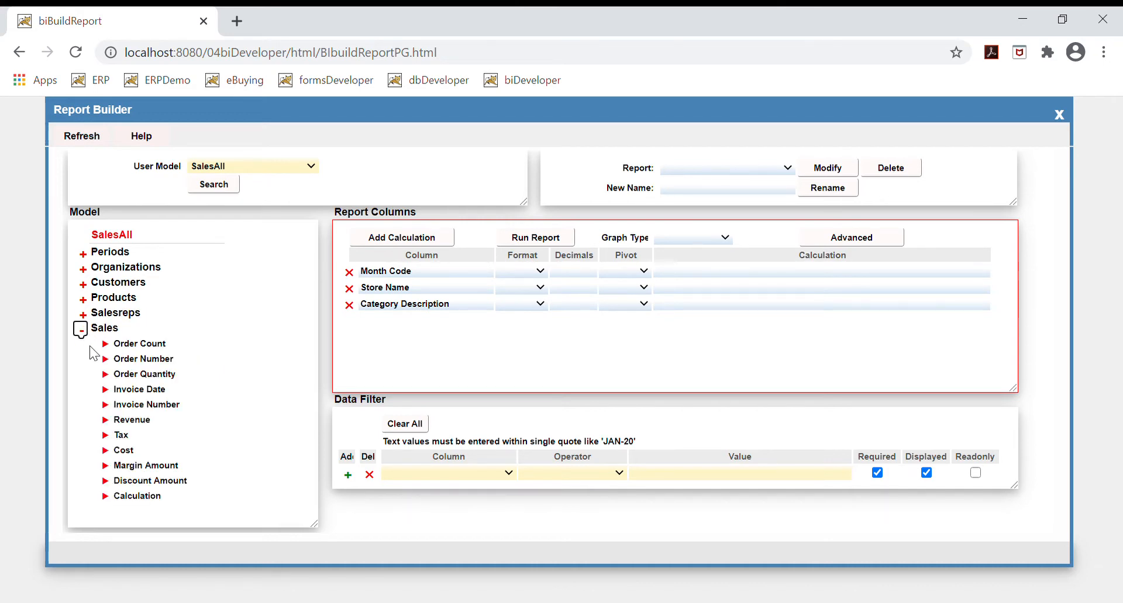
pyautogui.click(105, 420)
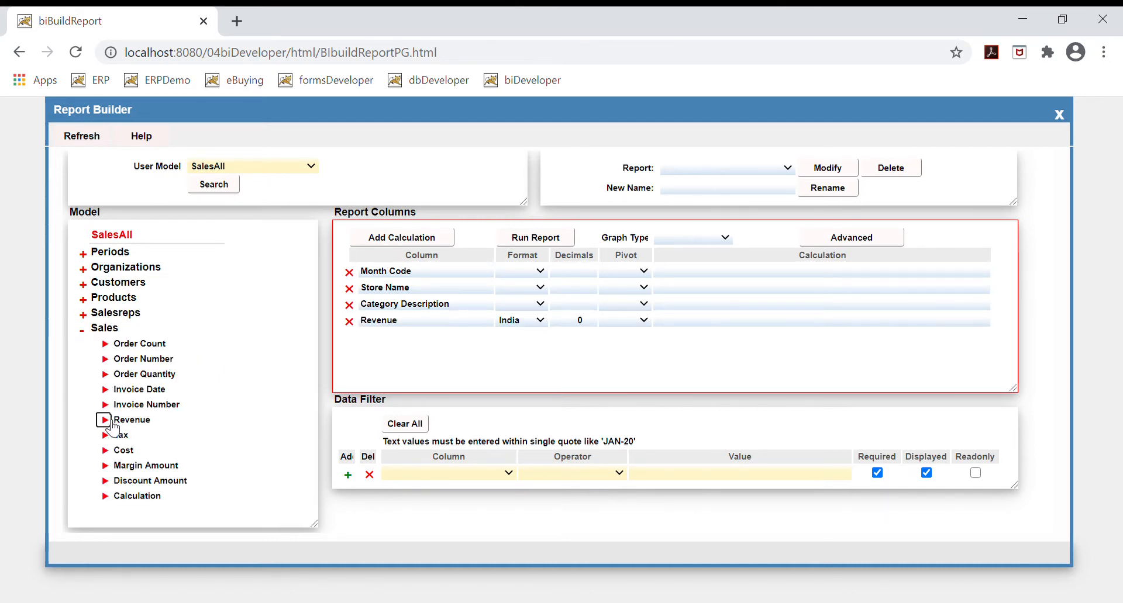
pyautogui.click(110, 452)
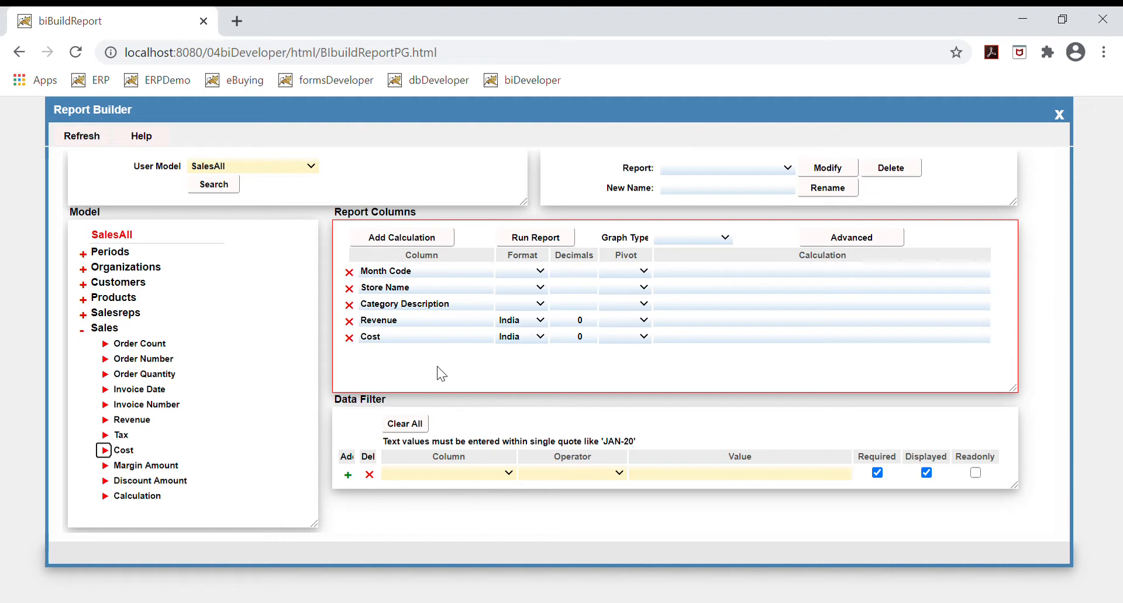
# Step: Run the report, review its output down to the totals row, and close the output
pyautogui.click(537, 248)
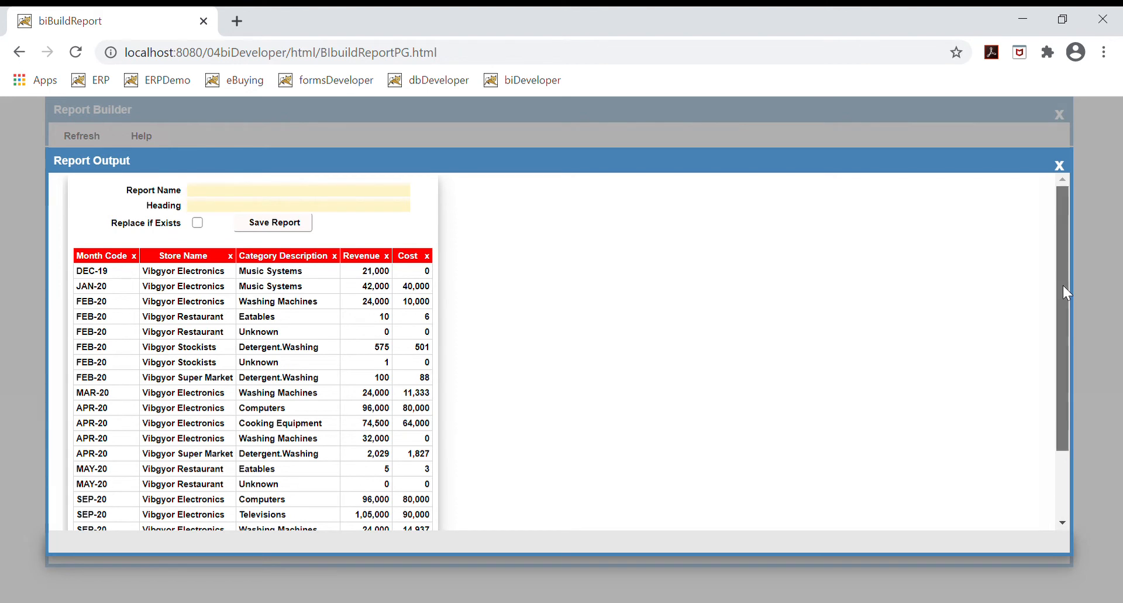
pyautogui.moveTo(1063, 286)
pyautogui.mouseDown()
pyautogui.moveTo(1063, 341)
pyautogui.moveTo(1059, 307)
pyautogui.mouseUp()
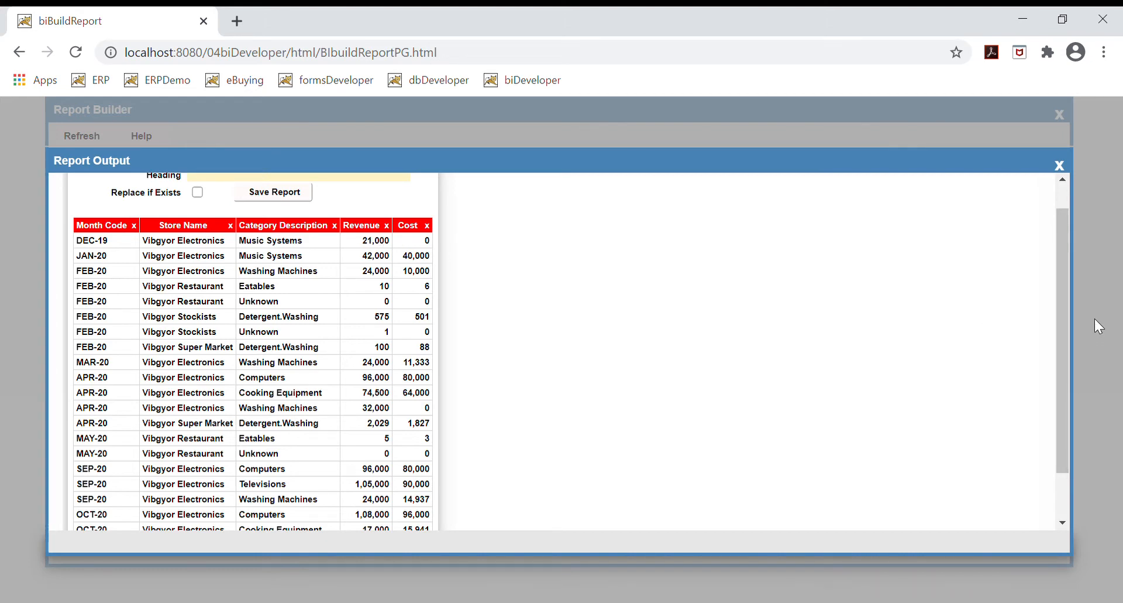
pyautogui.moveTo(1062, 311); pyautogui.dragTo(1050, 380)
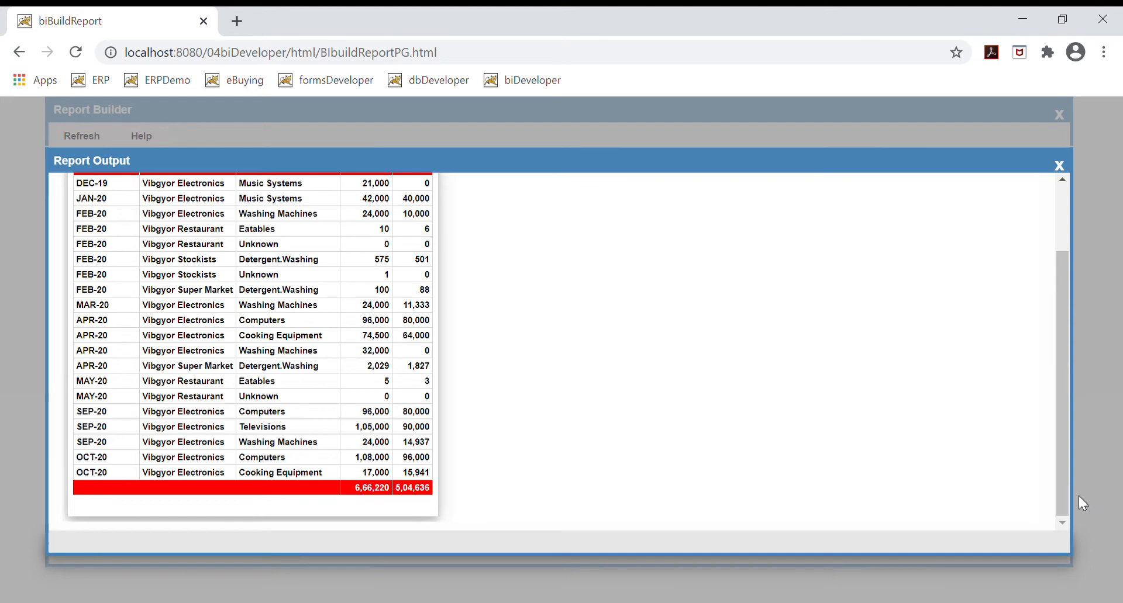
pyautogui.moveTo(1059, 502); pyautogui.dragTo(1046, 407)
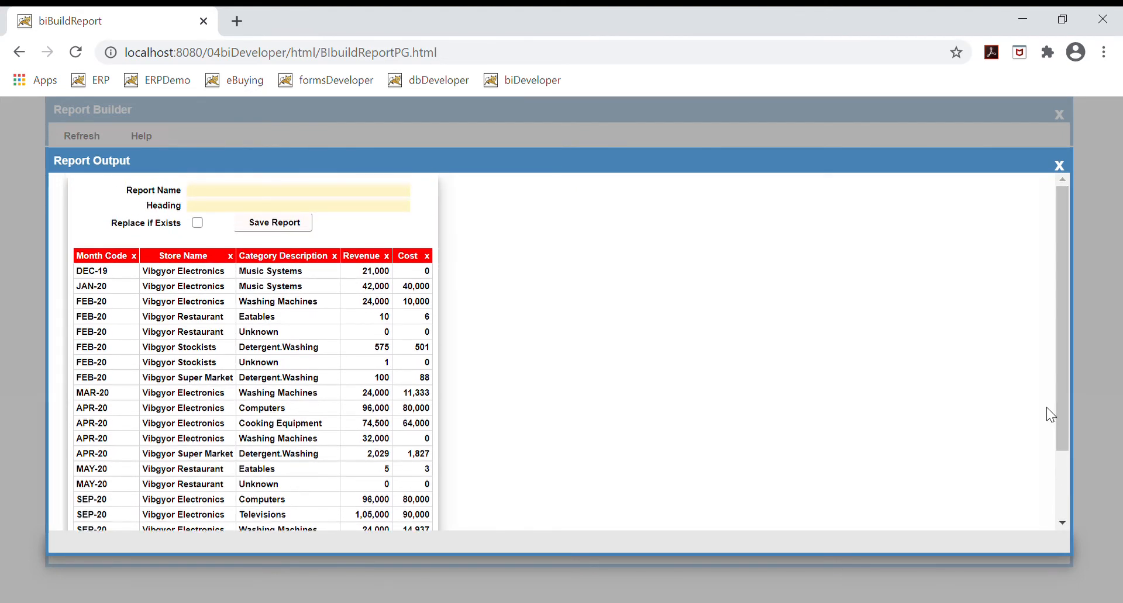
pyautogui.click(1059, 166)
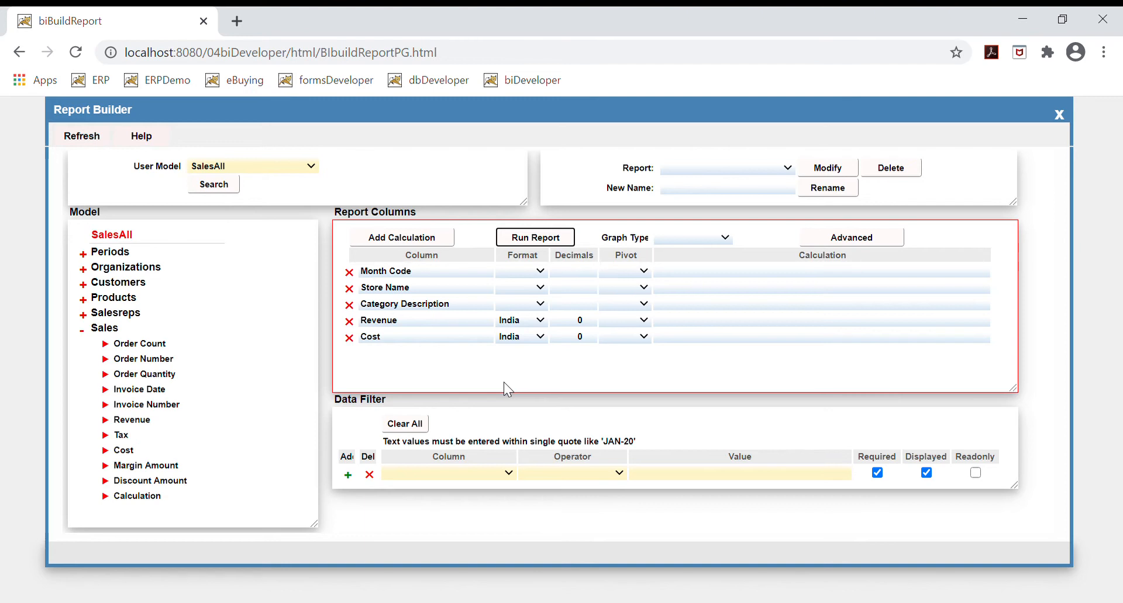
# Step: Rename the Month Code report column to Month and the Store Name column to Store
pyautogui.click(449, 277)
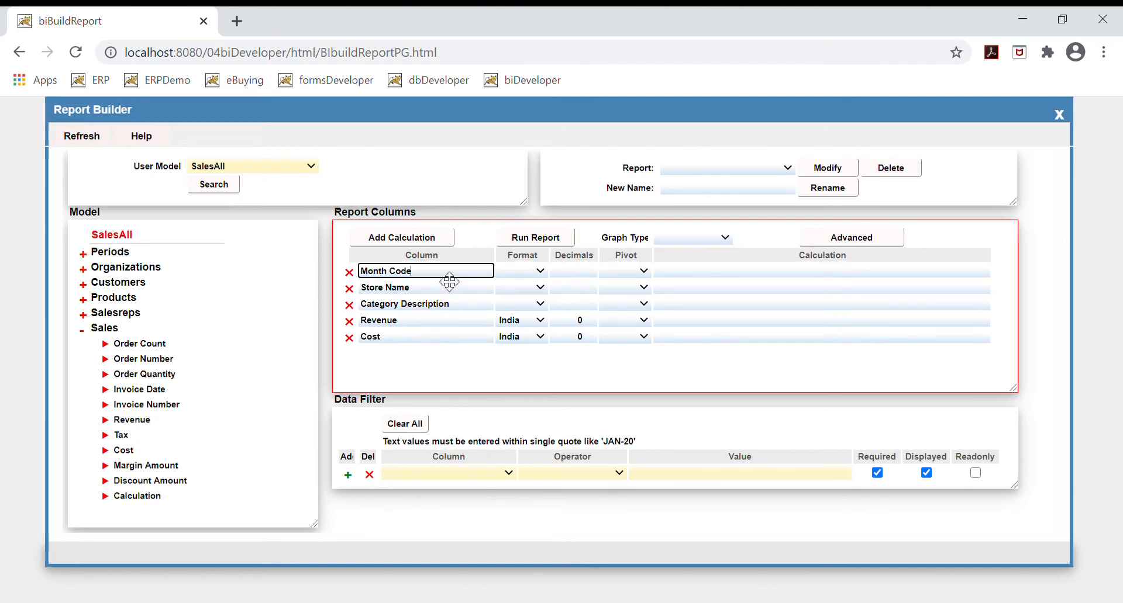
pyautogui.press('BackSpace')
pyautogui.press('BackSpace')
pyautogui.press('BackSpace')
pyautogui.press('BackSpace')
pyautogui.press('BackSpace')
pyautogui.click(438, 294)
pyautogui.press('BackSpace')
pyautogui.press('BackSpace')
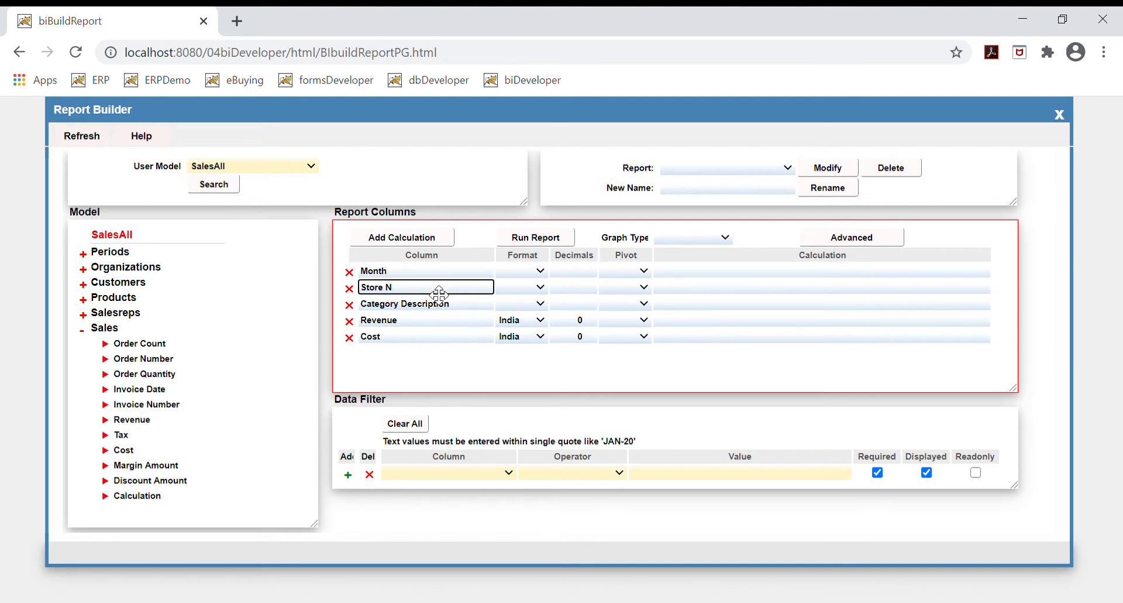
pyautogui.press('BackSpace')
pyautogui.press('BackSpace')
# Step: Rename the Category Description report column to Category
pyautogui.click(424, 305)
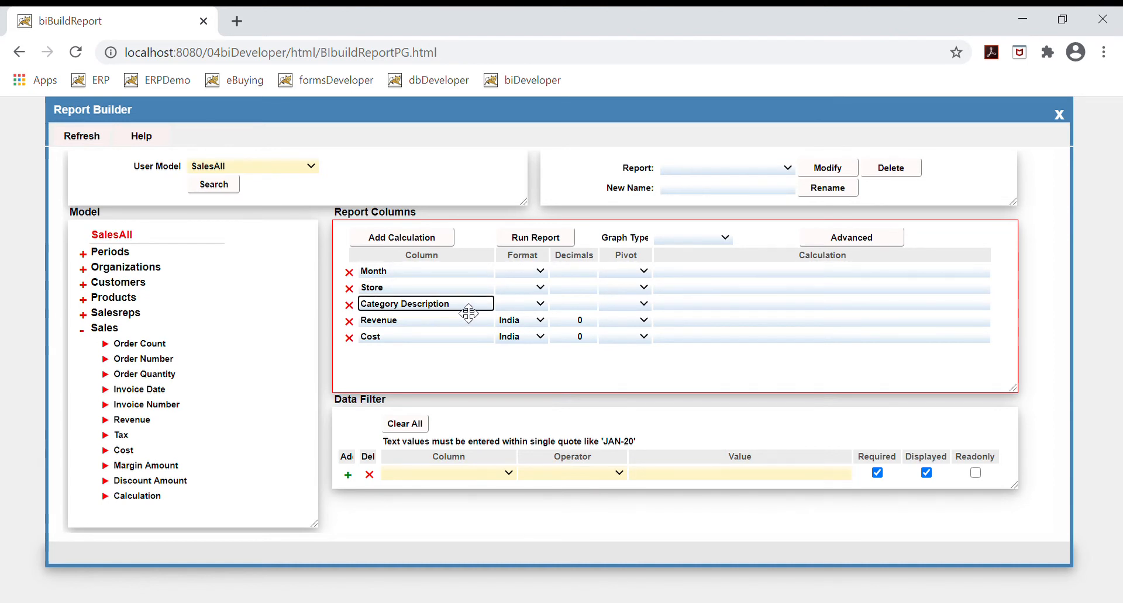
pyautogui.press('End')
pyautogui.press('BackSpace')
pyautogui.press('BackSpace')
pyautogui.press('BackSpace')
pyautogui.press('BackSpace')
pyautogui.press('BackSpace')
pyautogui.press('BackSpace')
pyautogui.press('BackSpace')
pyautogui.press('BackSpace')
pyautogui.press('BackSpace')
pyautogui.press('BackSpace')
pyautogui.press('BackSpace')
pyautogui.press('BackSpace')
# Step: Move the Store column below Category, and run the report to check the new column names and order
pyautogui.moveTo(386, 287); pyautogui.dragTo(386, 304)
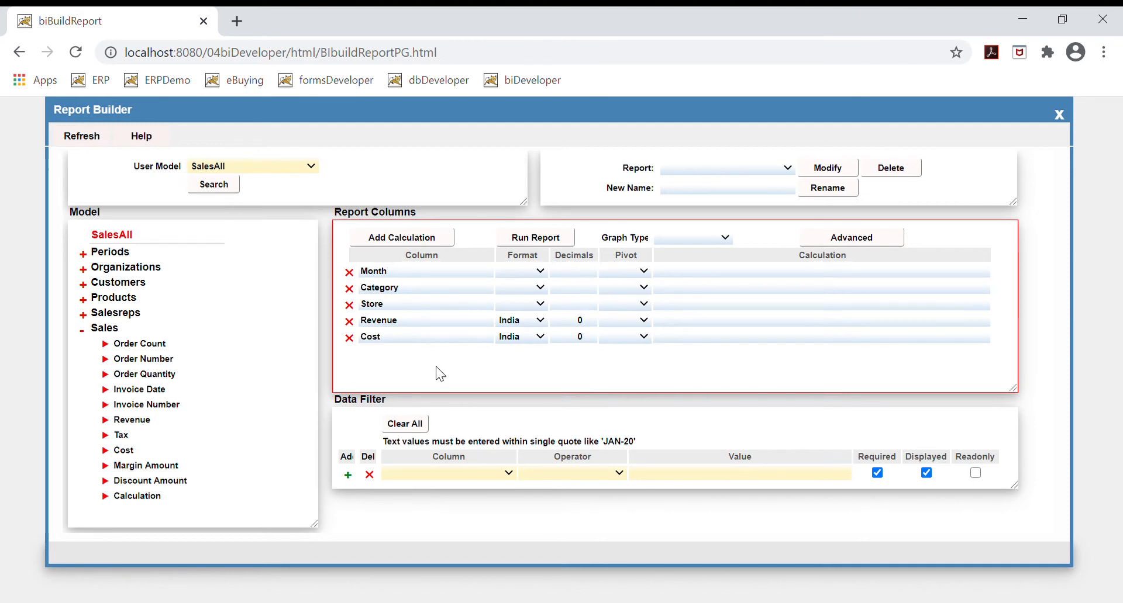
pyautogui.click(521, 243)
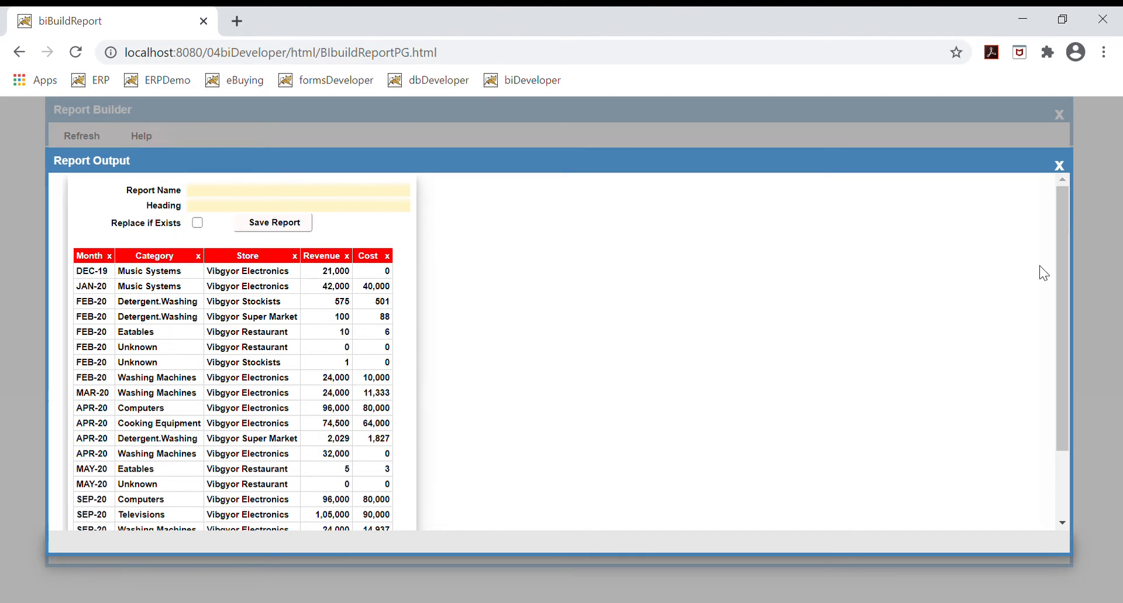
pyautogui.moveTo(1059, 271); pyautogui.dragTo(1048, 251)
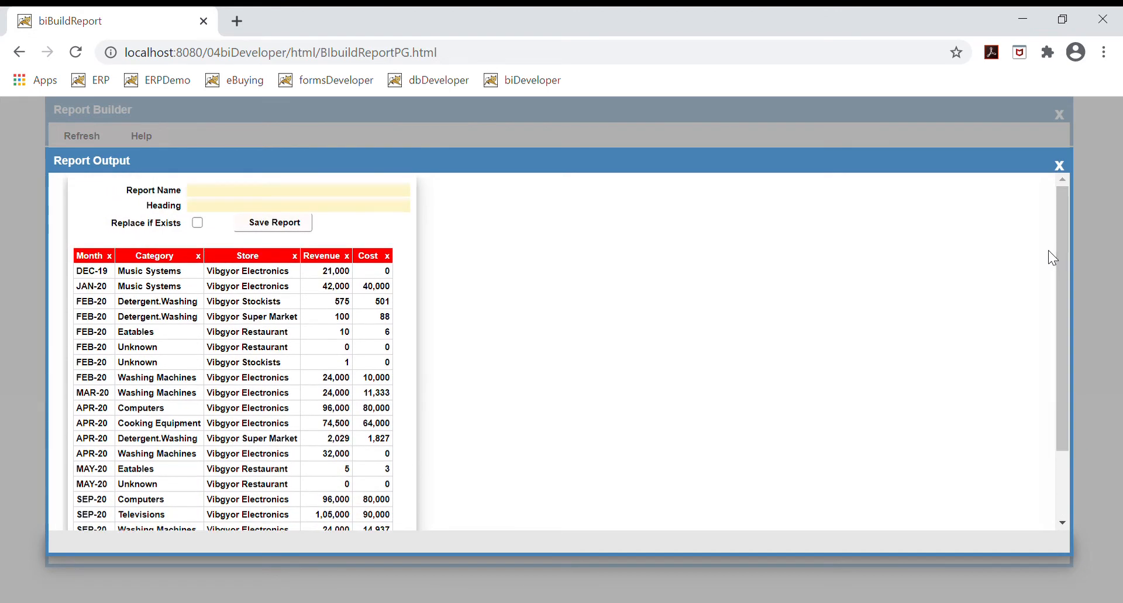
pyautogui.click(1060, 167)
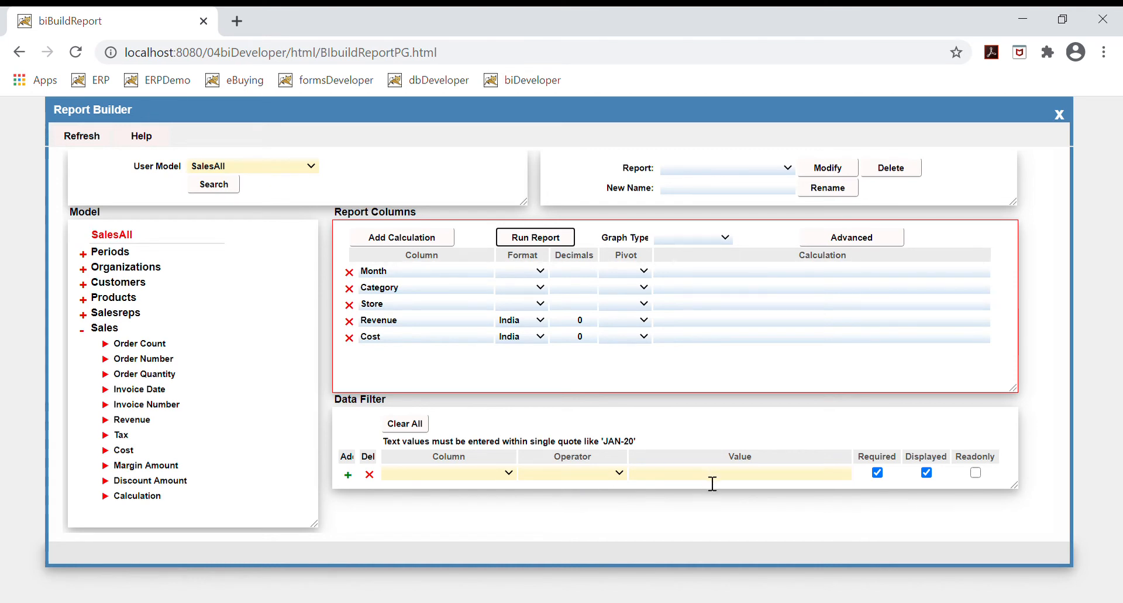
# Step: Define a data filter on Periods.Year Id with the operator Equal To and the value 2020
pyautogui.click(490, 480)
pyautogui.click(434, 226)
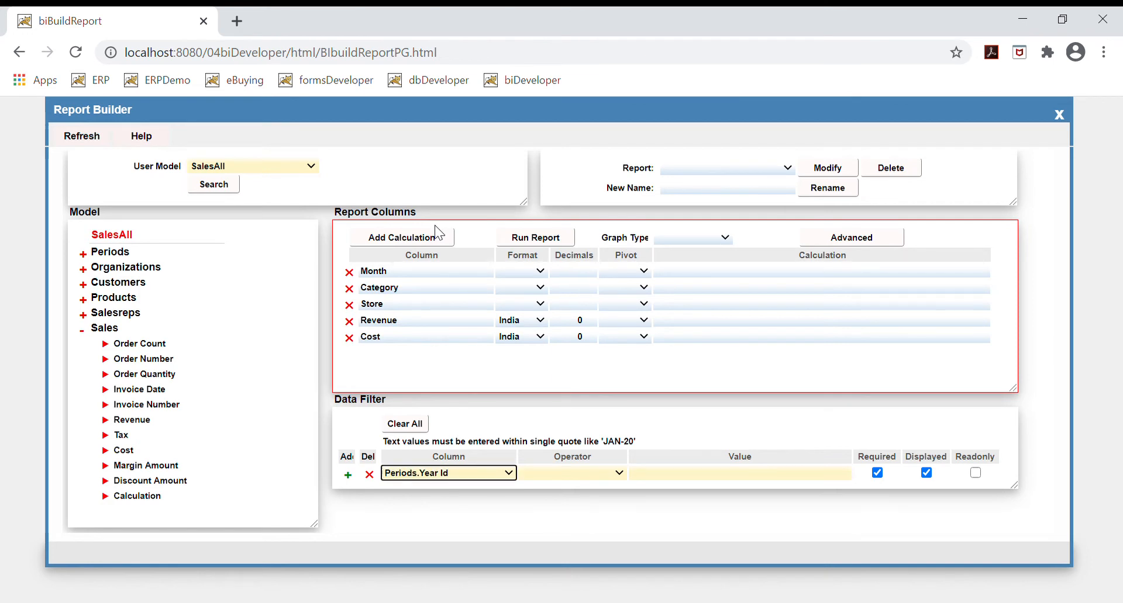
pyautogui.click(545, 478)
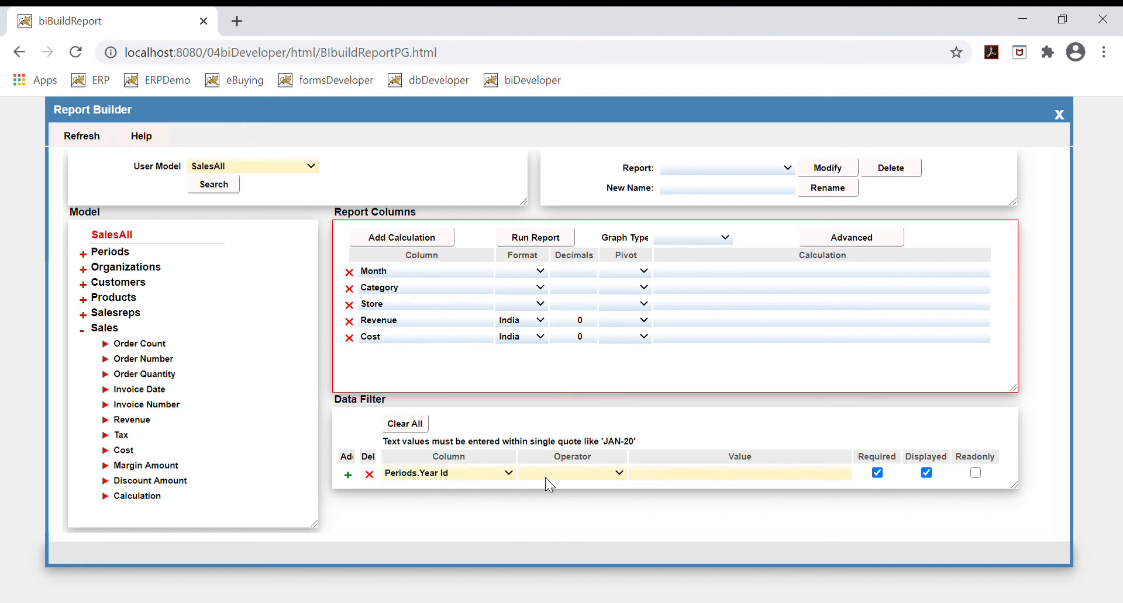
pyautogui.click(529, 194)
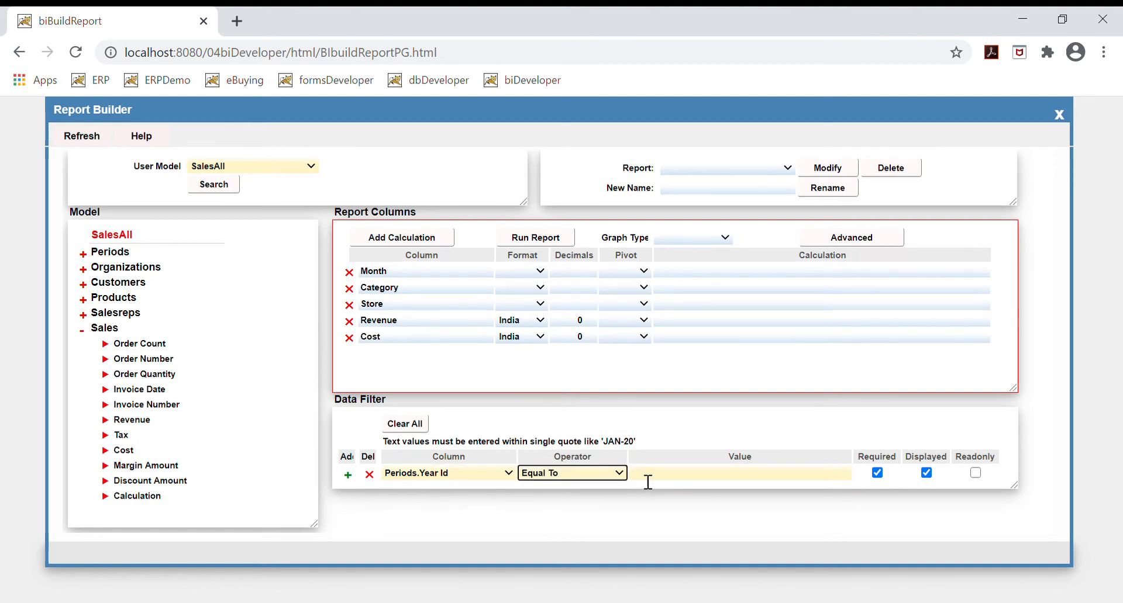
pyautogui.click(648, 481)
pyautogui.write('2020')
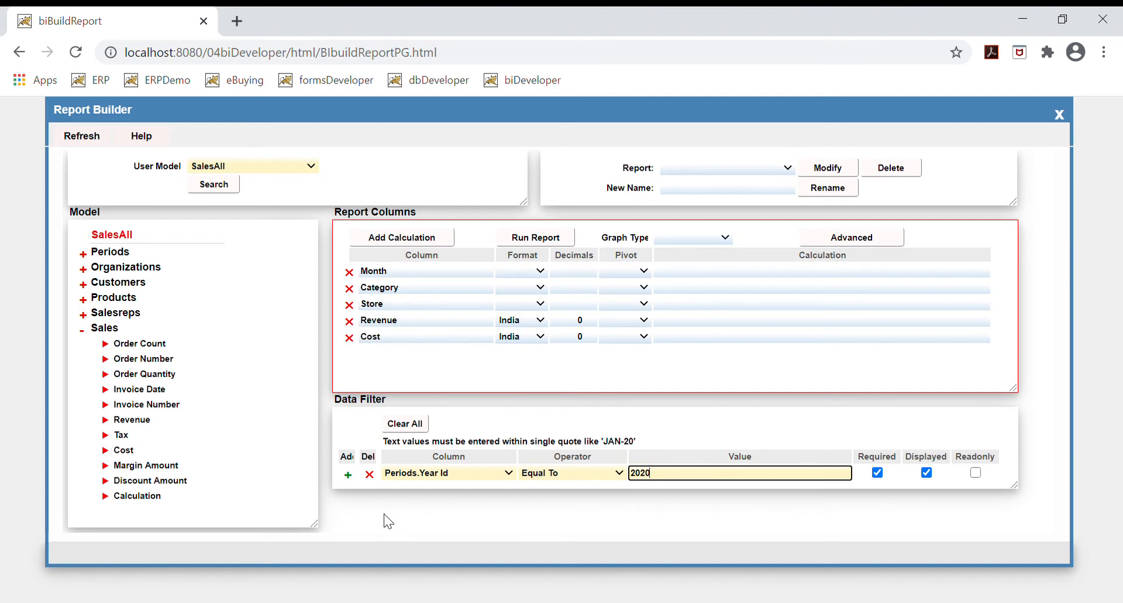
# Step: Add a second filter on Periods.Month Code using Limit Values By ('JAN-20','FEB-20','MAR-20'), and run the report to check it
pyautogui.click(349, 475)
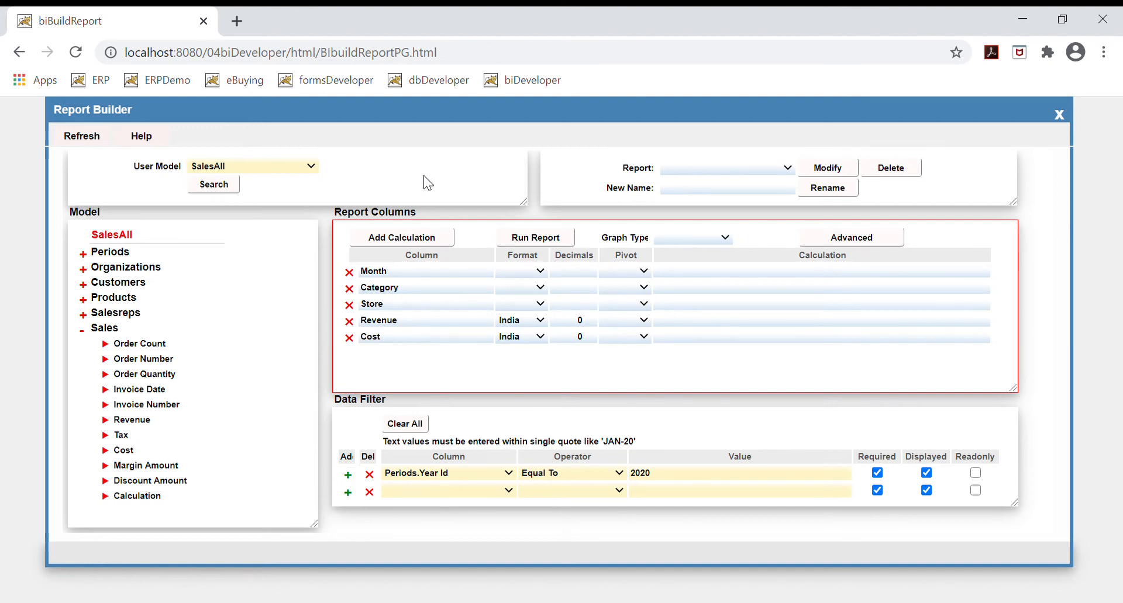
pyautogui.click(416, 100)
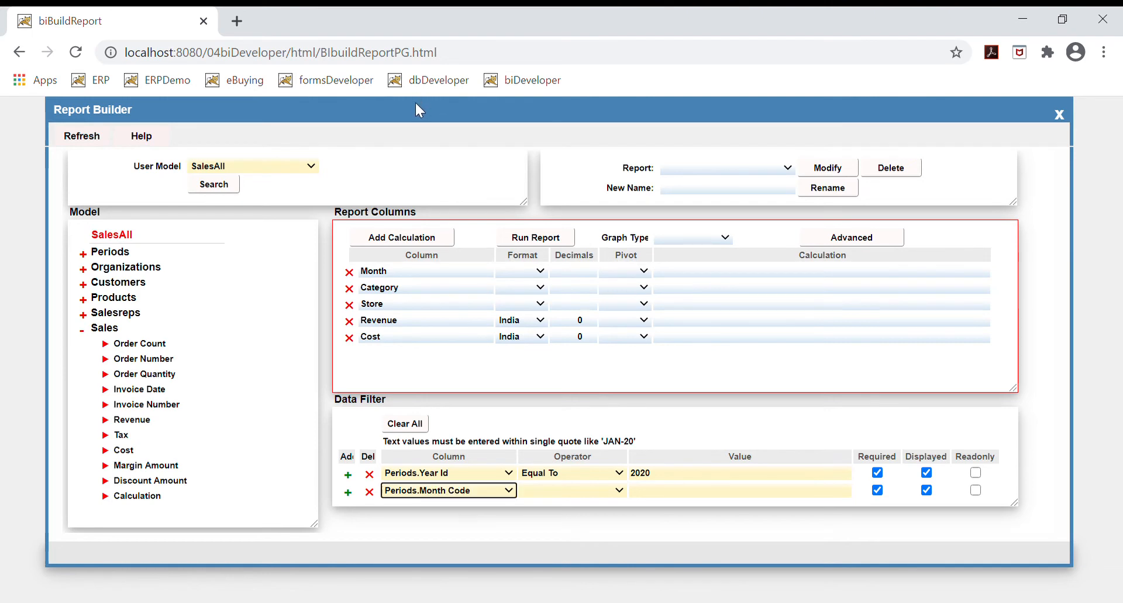
pyautogui.click(579, 493)
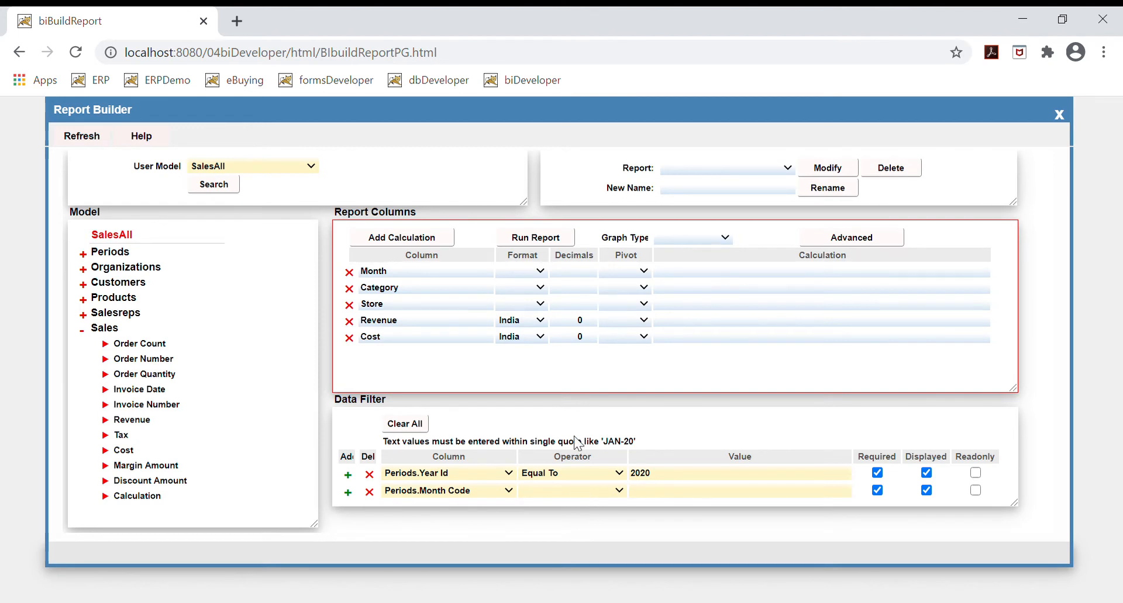
pyautogui.click(563, 384)
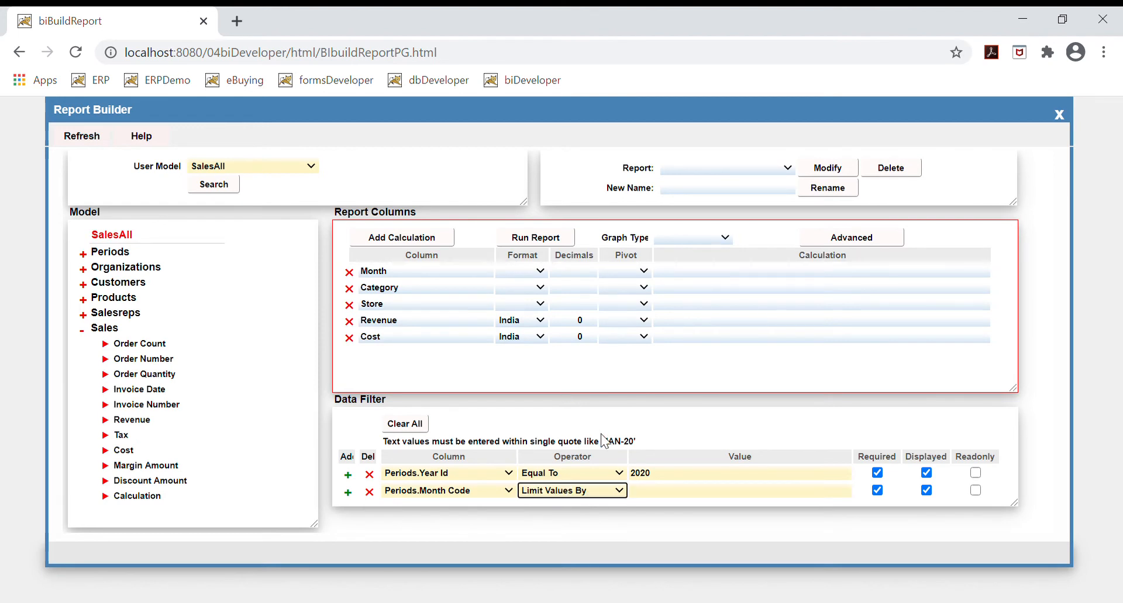
pyautogui.click(649, 498)
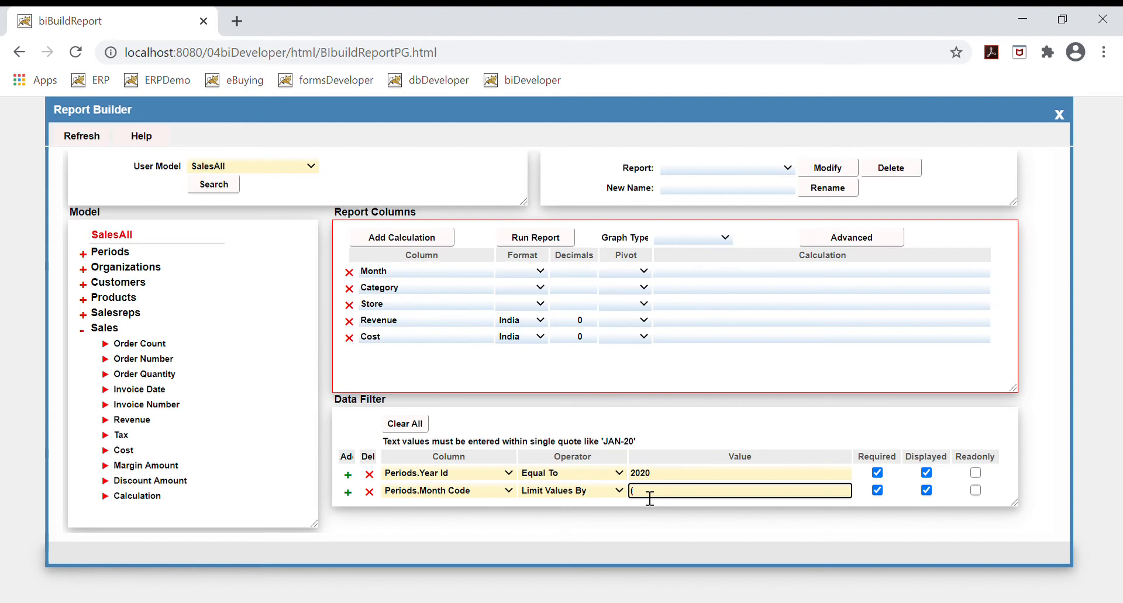
pyautogui.write("JAN-20','FEB-20','MAR-20')")
pyautogui.click(533, 239)
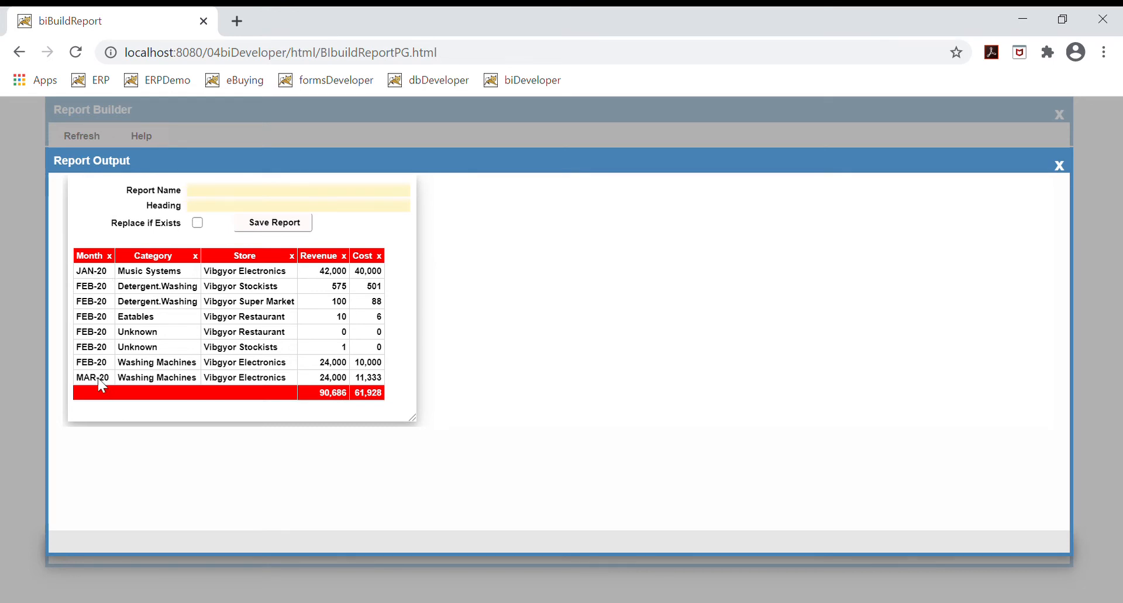
pyautogui.click(1059, 166)
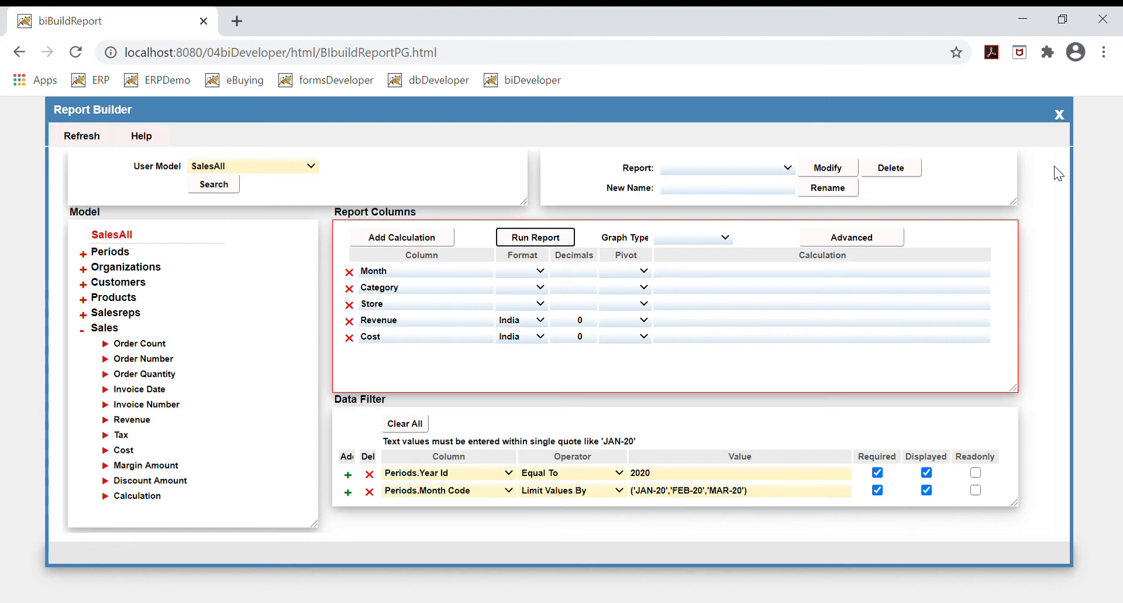
# Step: Add a calculation column named GPM to the report and choose its number format
pyautogui.click(404, 245)
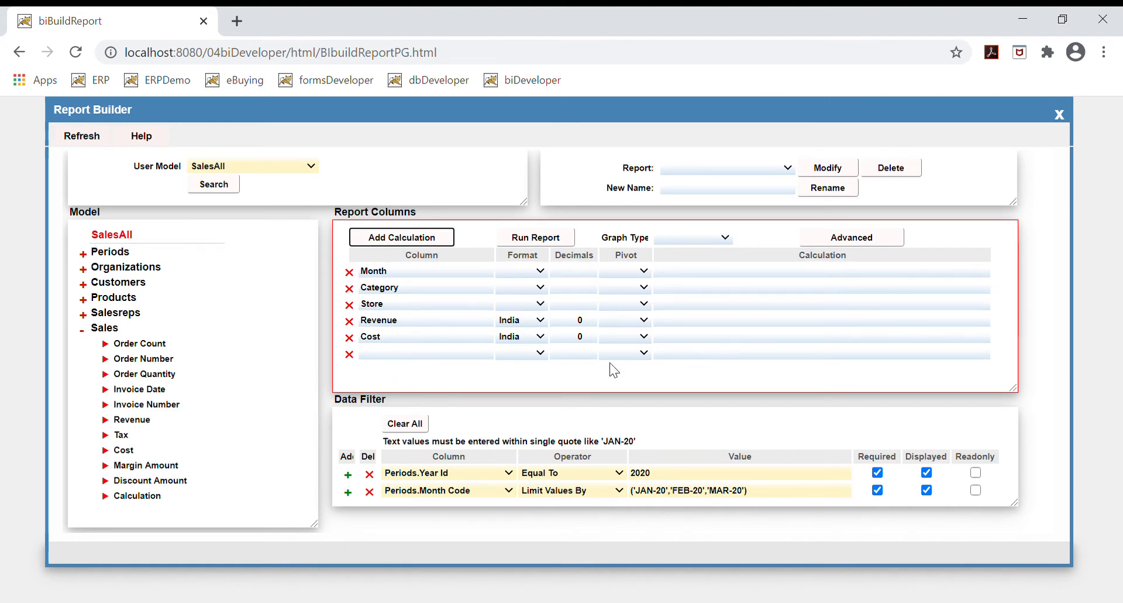
pyautogui.click(431, 356)
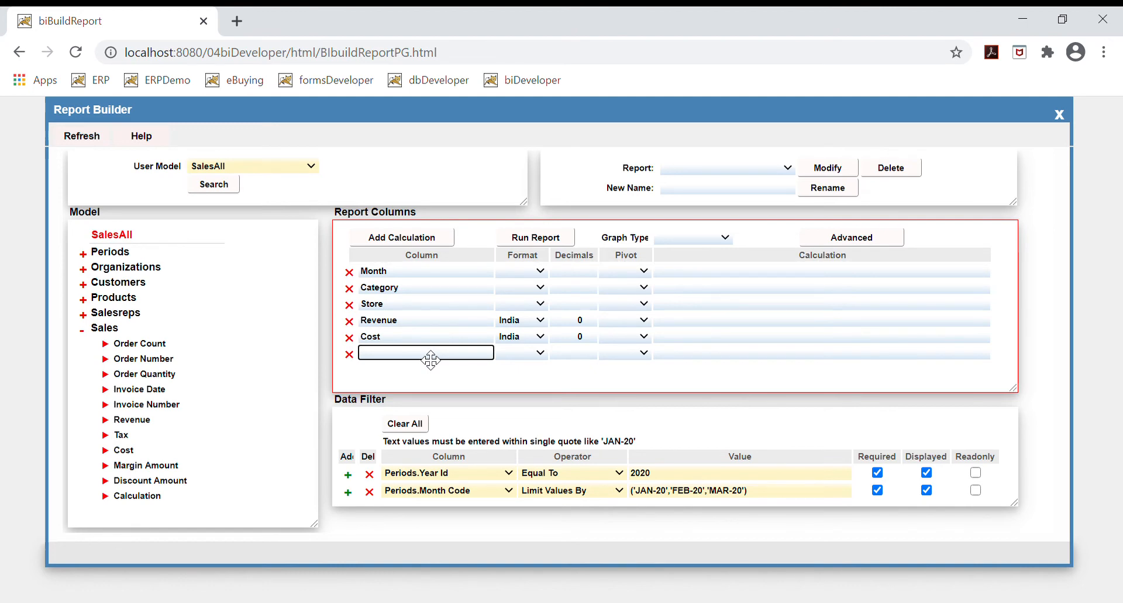
pyautogui.write('GPM')
pyautogui.click(520, 355)
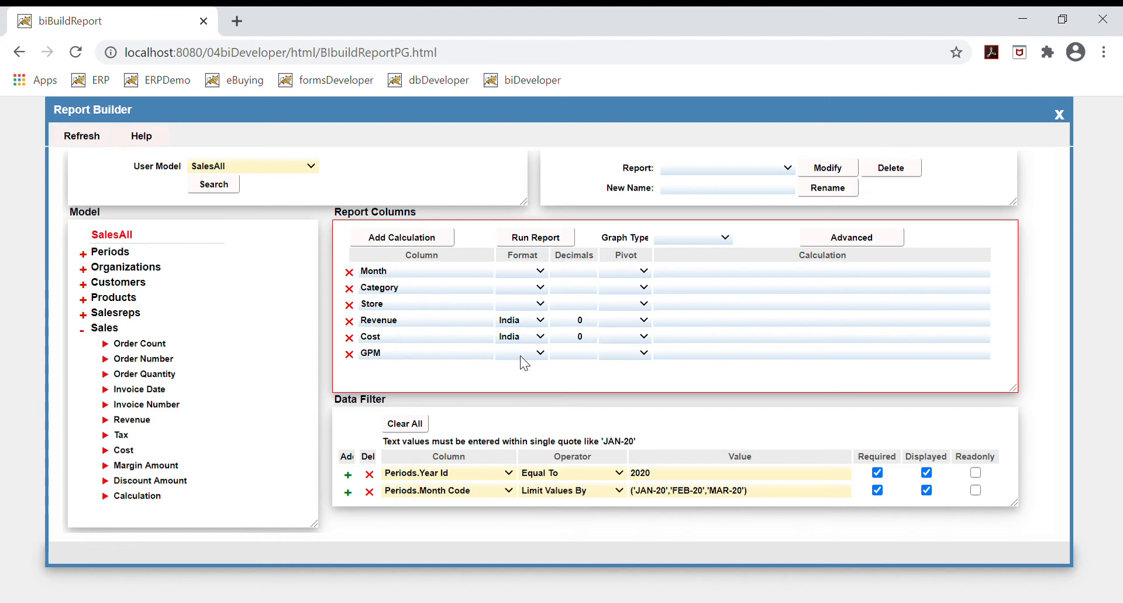
pyautogui.click(517, 400)
pyautogui.click(581, 355)
# Step: Open the calculation builder for the GPM column, review the Percent function's format, and add Percent to the formula
pyautogui.click(723, 360)
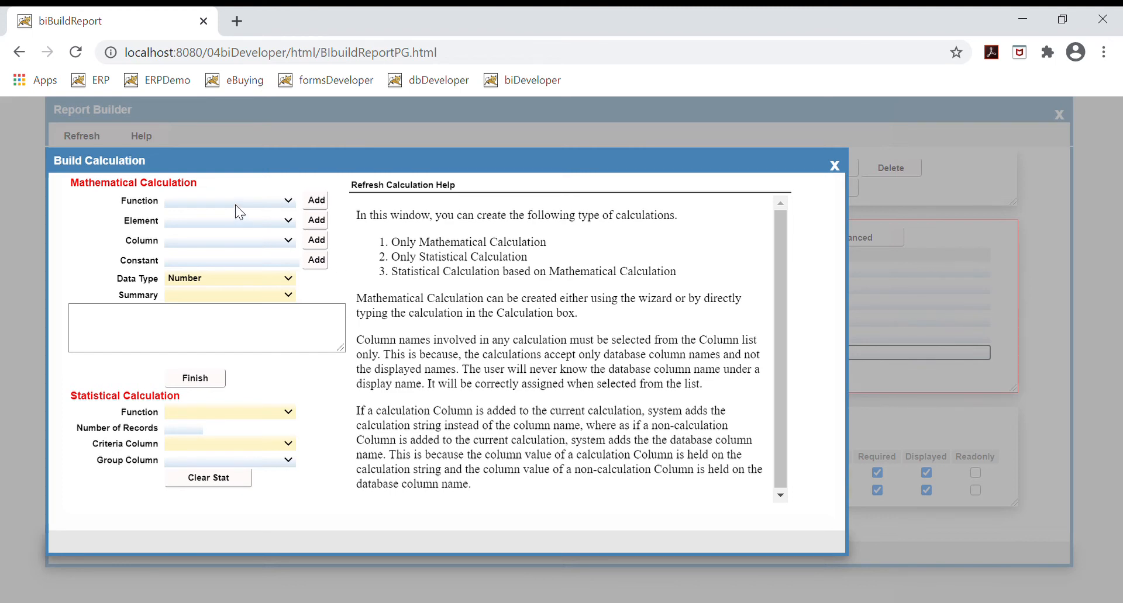
pyautogui.click(225, 251)
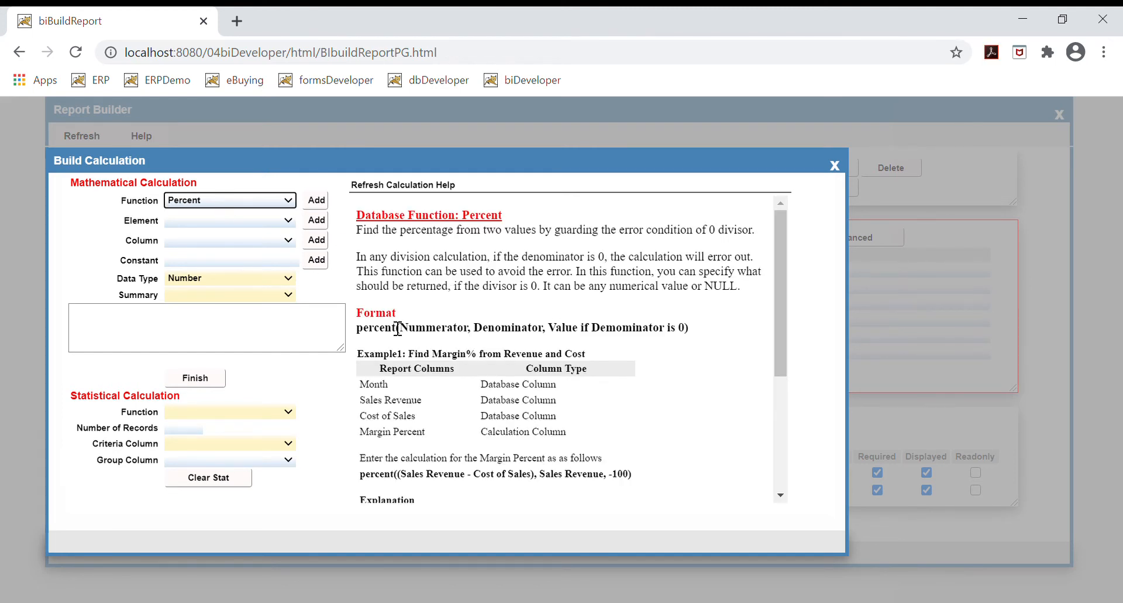
pyautogui.moveTo(357, 327); pyautogui.dragTo(702, 337)
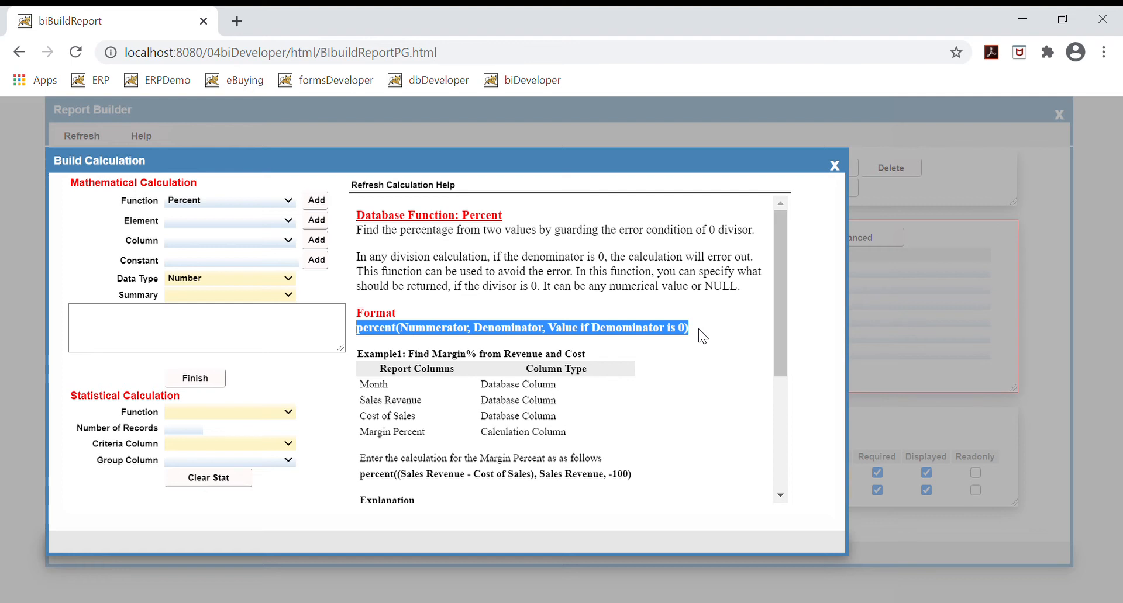
pyautogui.click(699, 331)
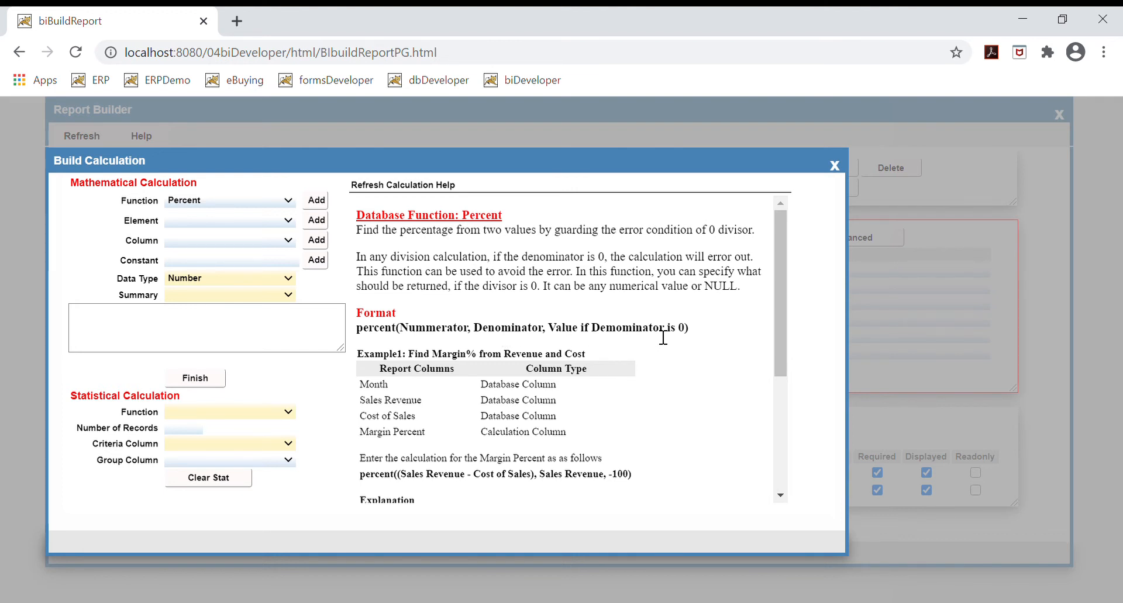
pyautogui.click(320, 206)
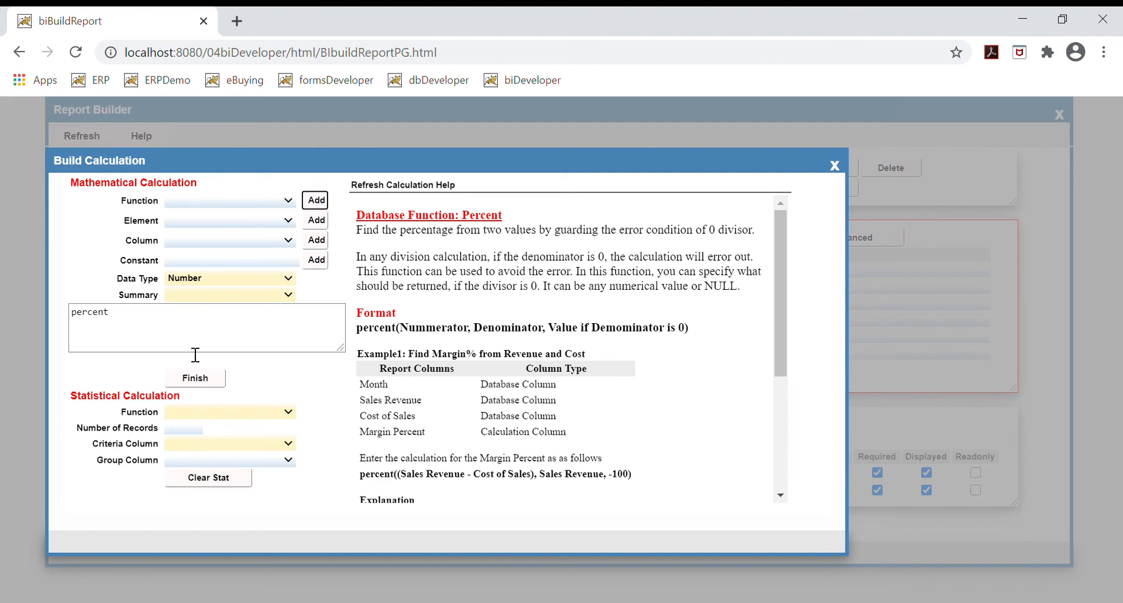
pyautogui.click(183, 328)
pyautogui.moveTo(183, 329); pyautogui.dragTo(44, 304)
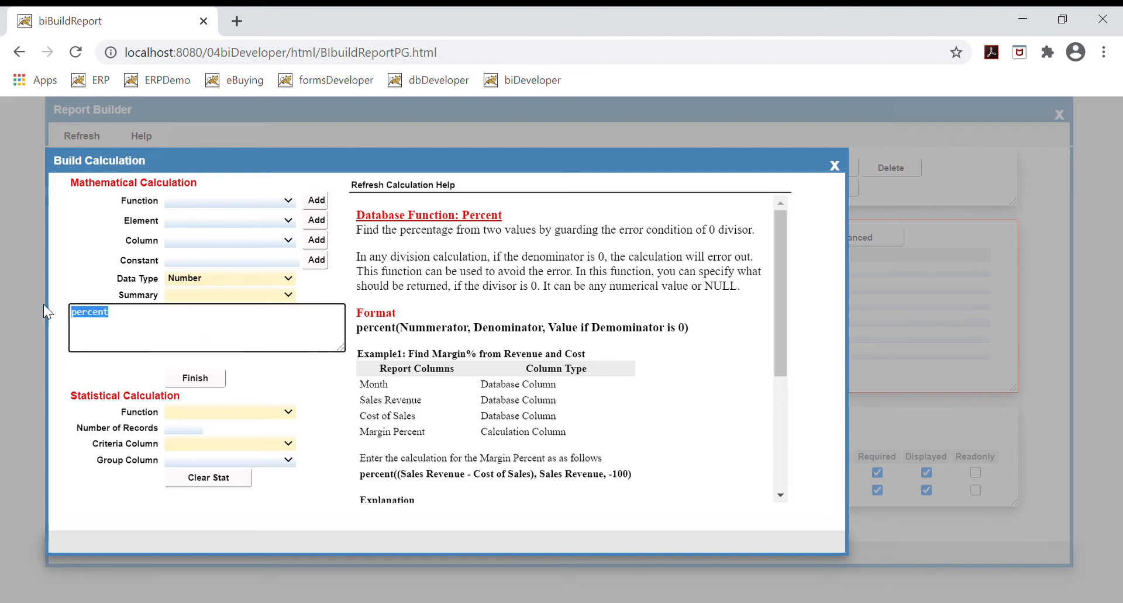
pyautogui.click(191, 343)
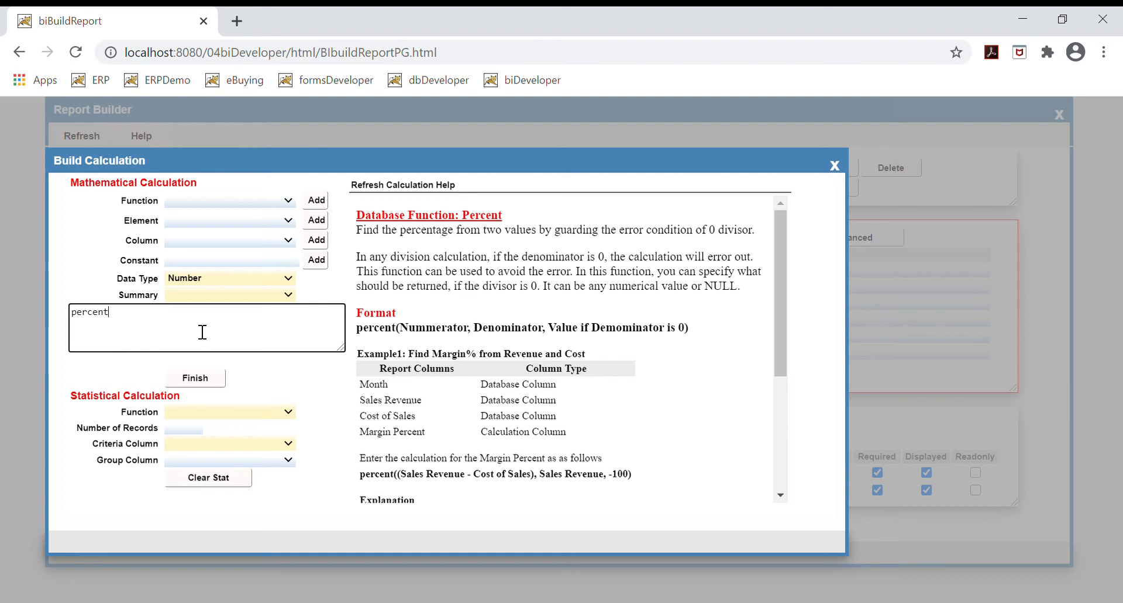
# Step: Add two opening parentheses after percent in the formula
pyautogui.click(219, 223)
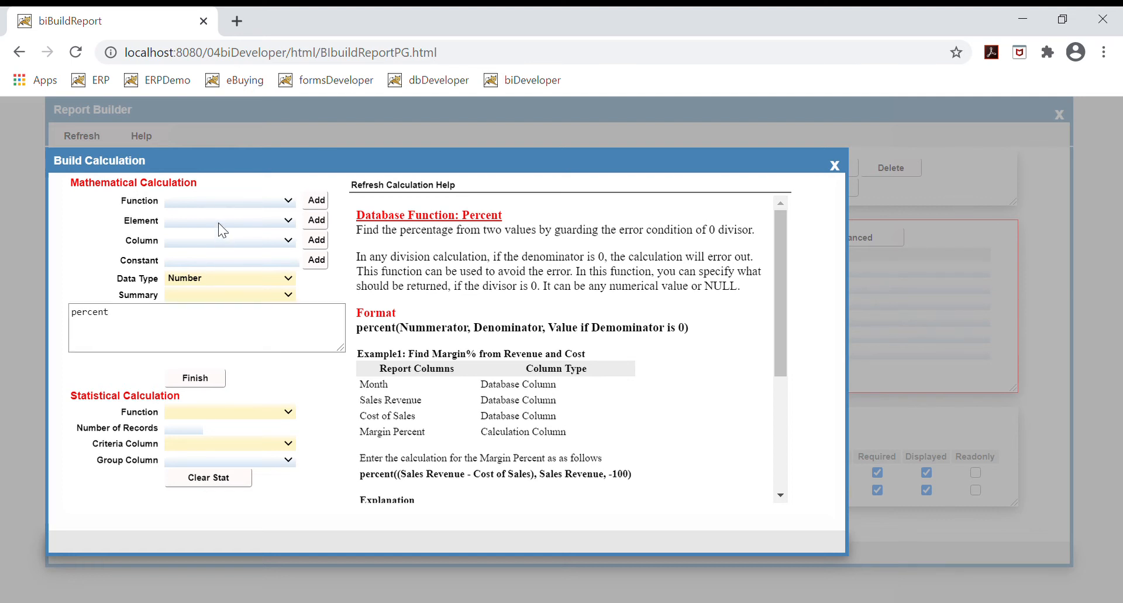
pyautogui.click(204, 276)
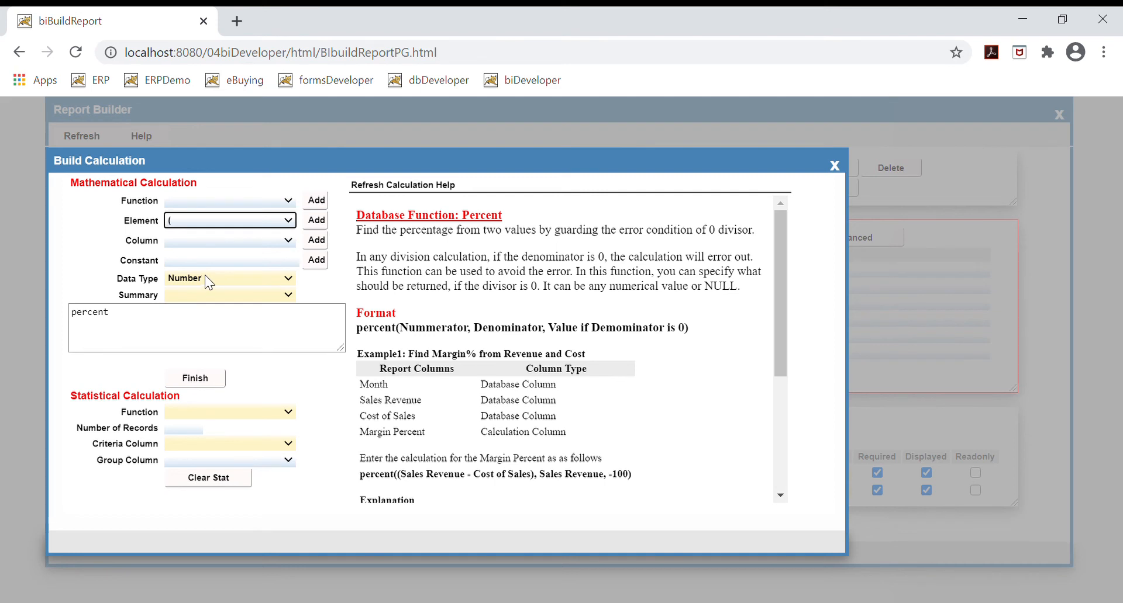
pyautogui.click(321, 228)
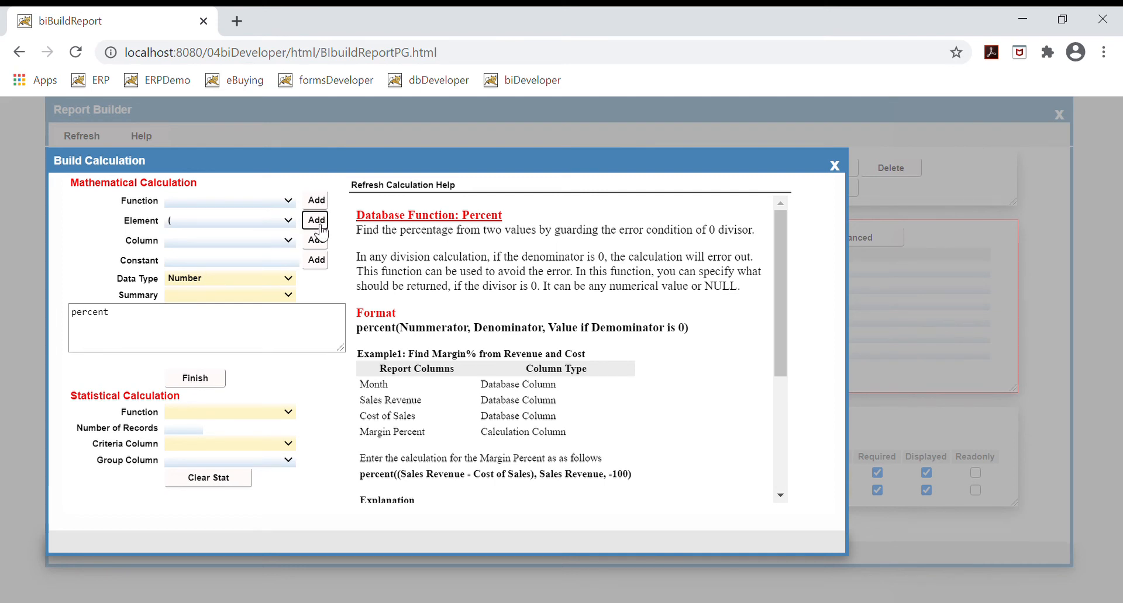
pyautogui.click(128, 323)
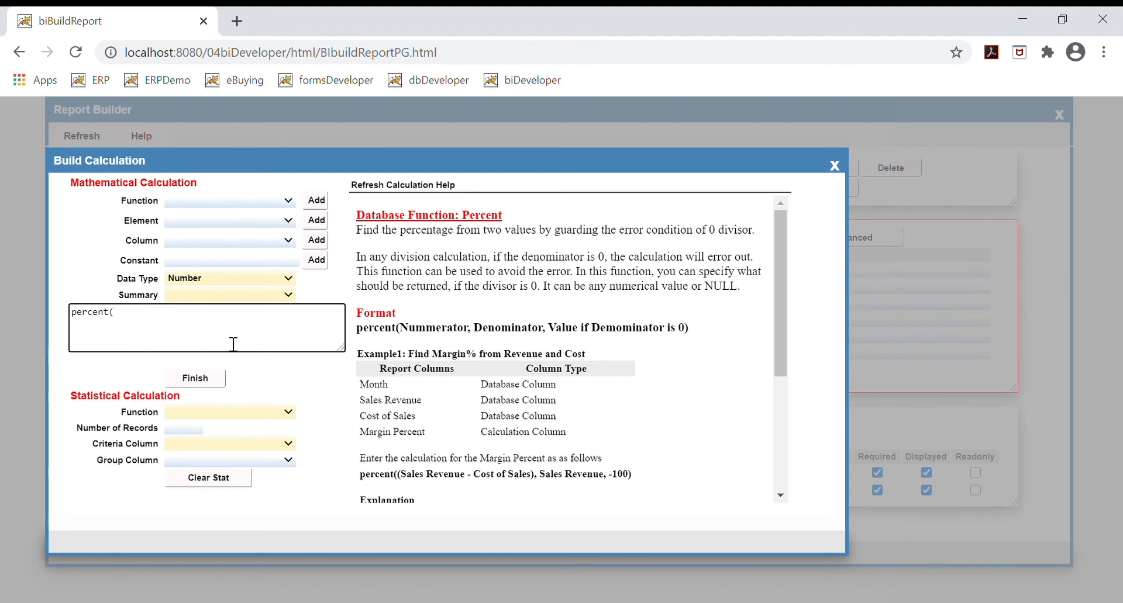
pyautogui.click(207, 221)
pyautogui.click(191, 275)
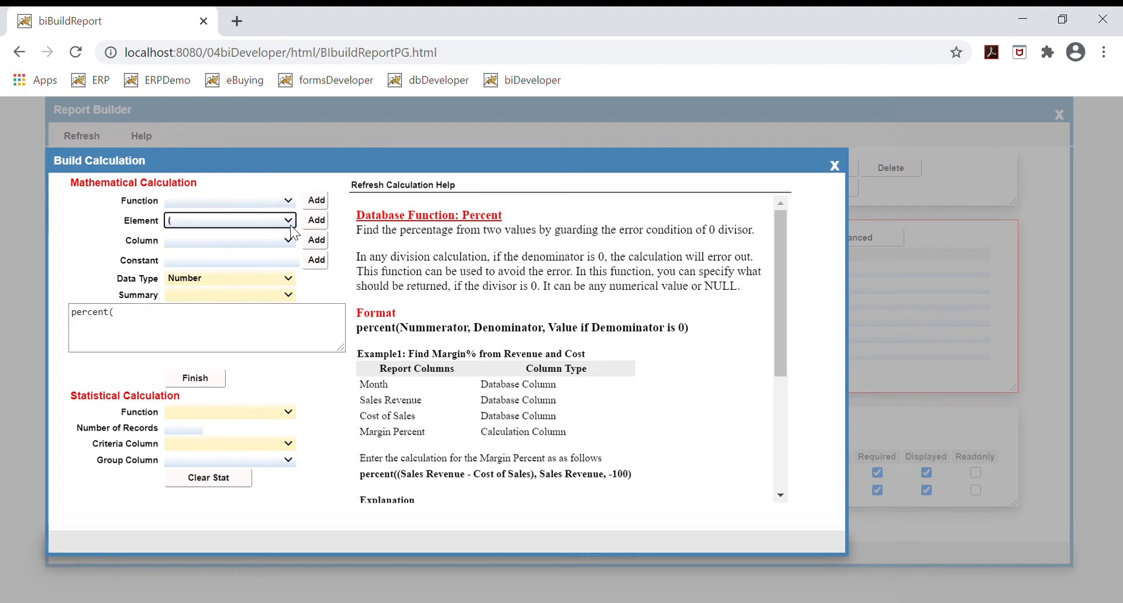
pyautogui.click(319, 221)
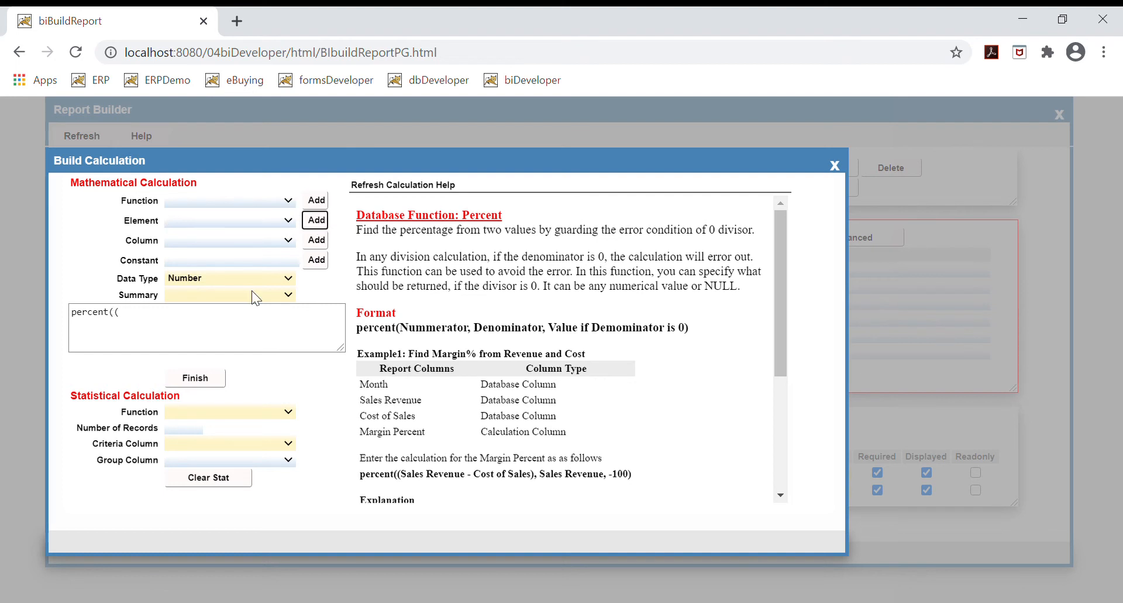
pyautogui.click(140, 324)
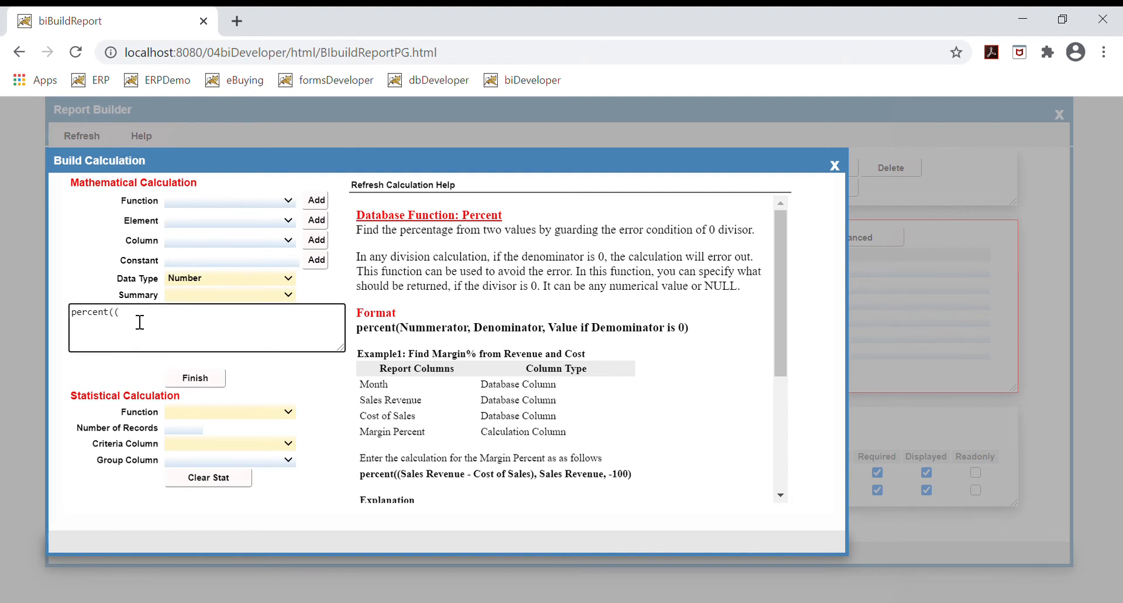
# Step: Complete the formula's numerator by adding the Revenue column, a minus sign, the Cost column and a closing parenthesis
pyautogui.click(224, 237)
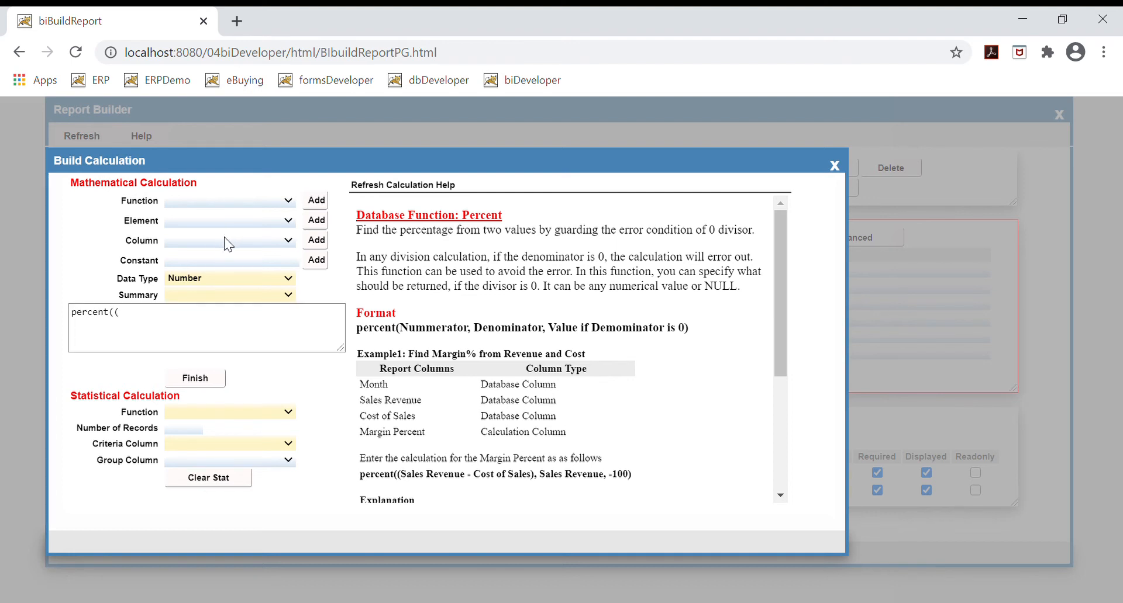
pyautogui.click(205, 292)
pyautogui.click(319, 244)
pyautogui.click(231, 219)
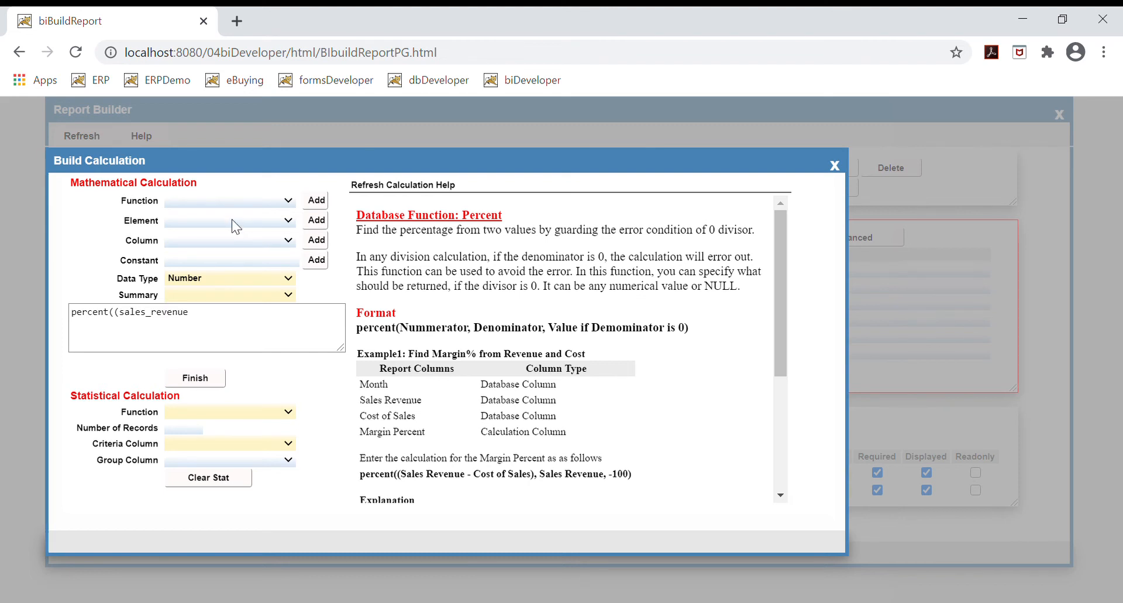
pyautogui.click(199, 422)
pyautogui.click(326, 223)
pyautogui.click(214, 317)
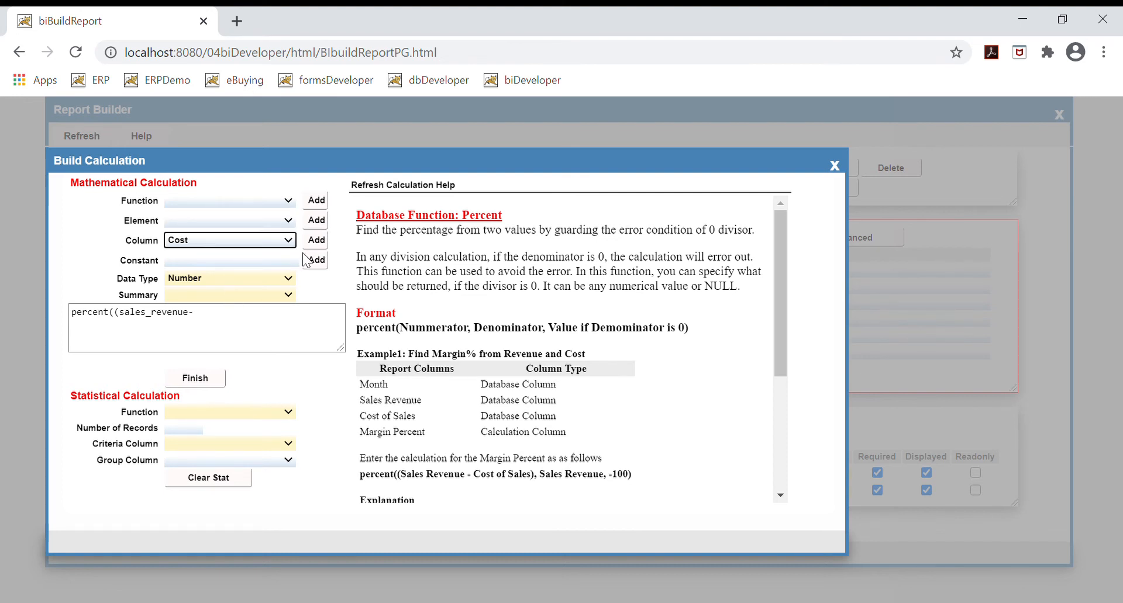
pyautogui.click(318, 242)
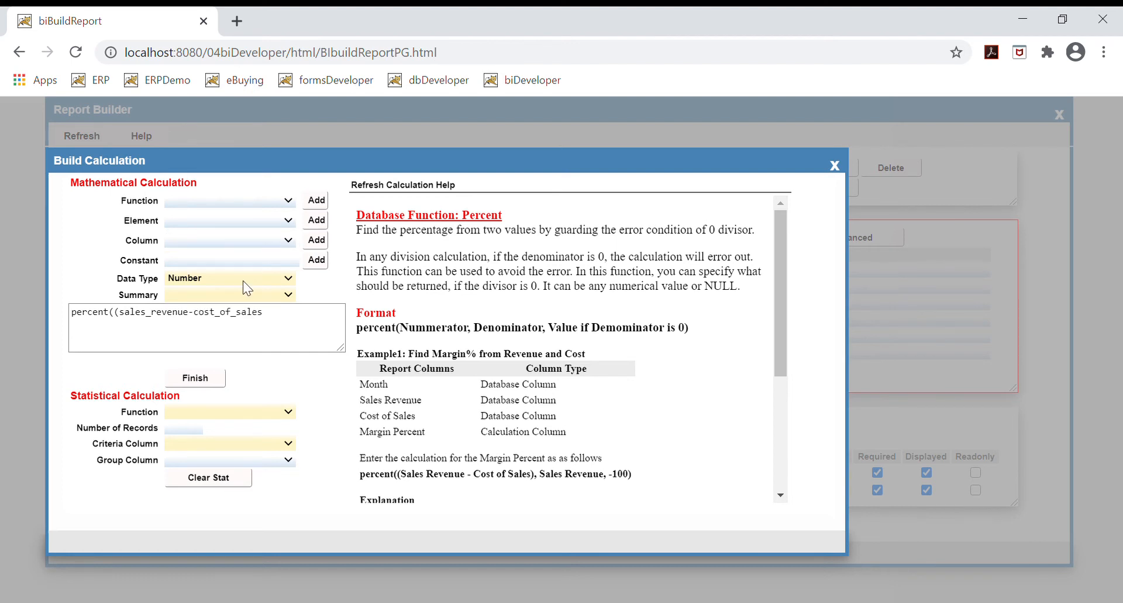
pyautogui.click(228, 221)
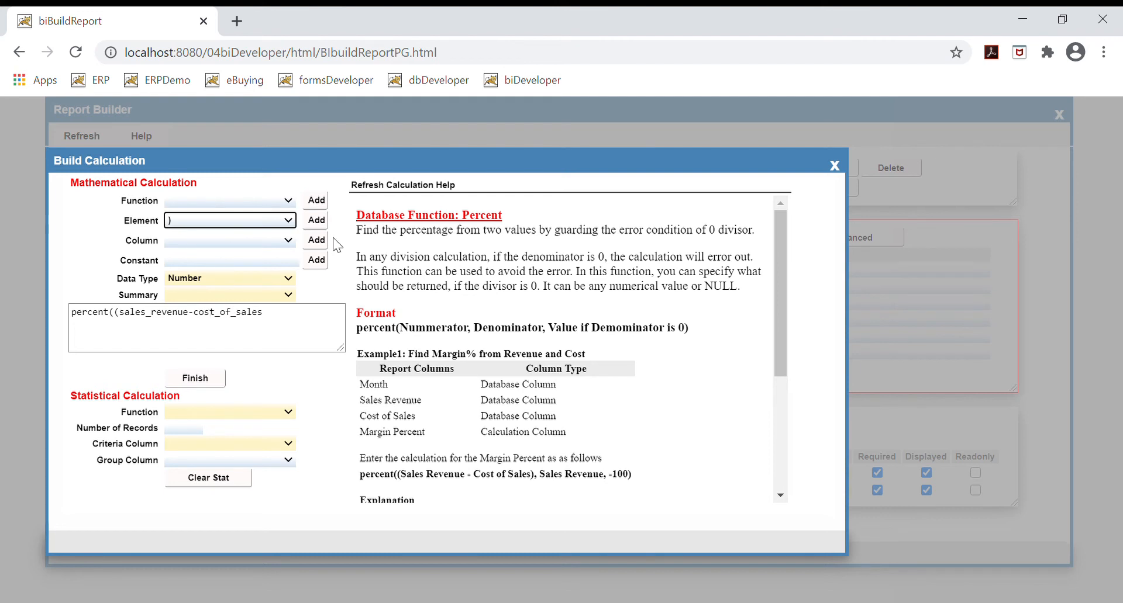
pyautogui.click(322, 229)
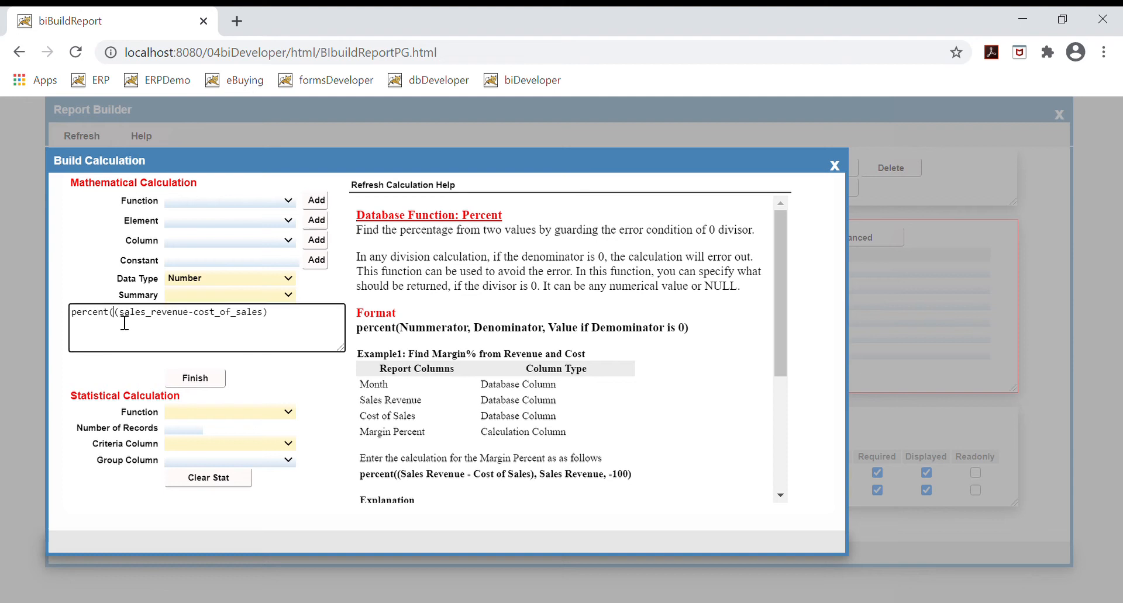
pyautogui.moveTo(115, 320); pyautogui.dragTo(276, 323)
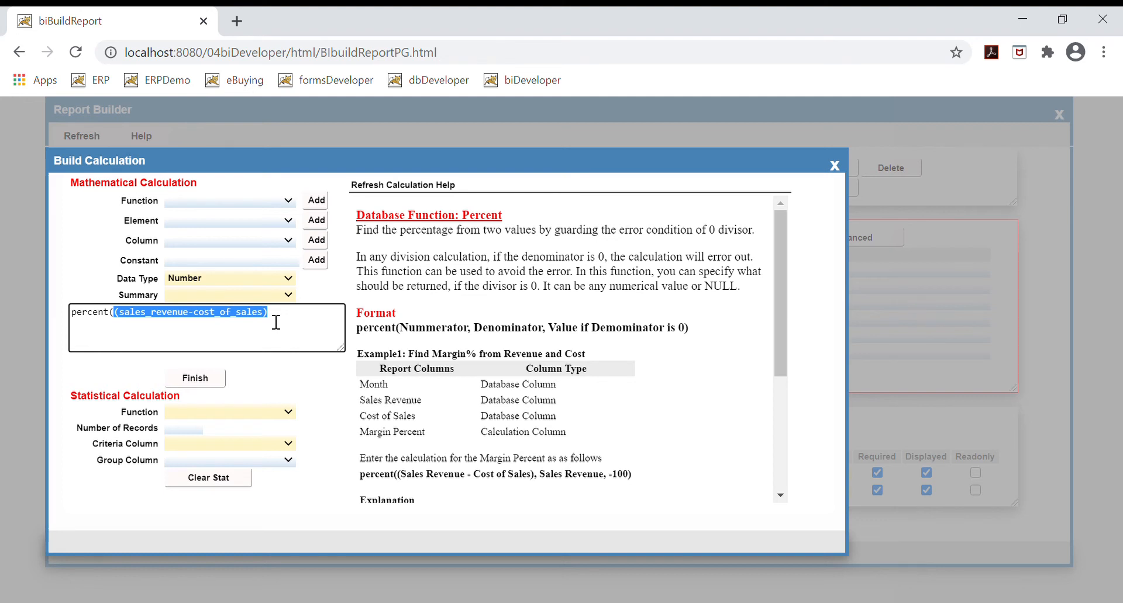
pyautogui.click(276, 323)
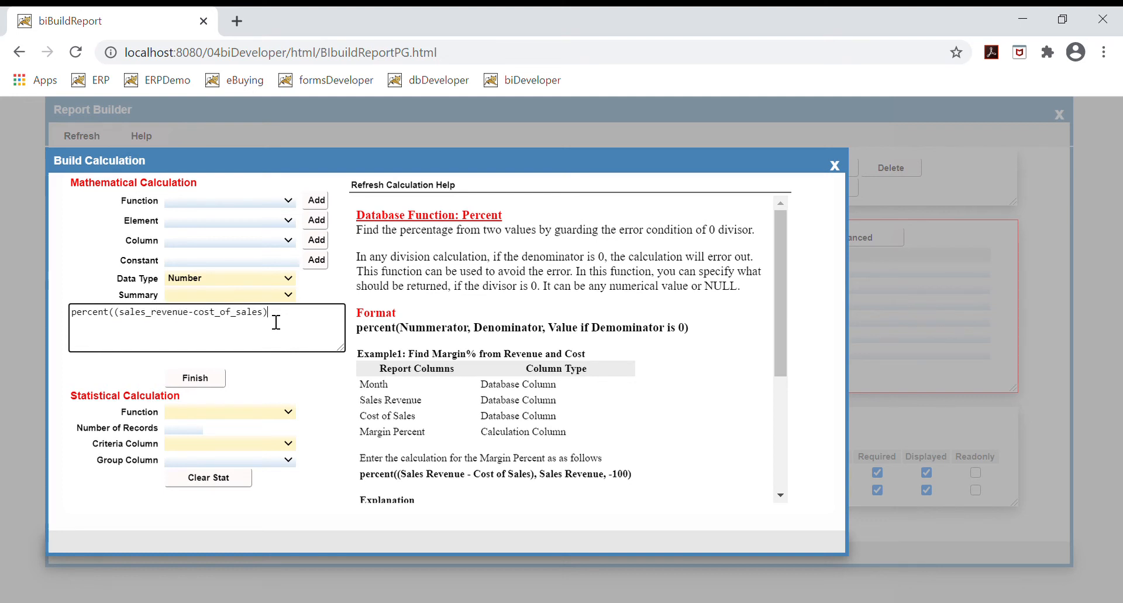
# Step: Add a comma, the Revenue column as the denominator, and another comma to the percent formula
pyautogui.click(271, 228)
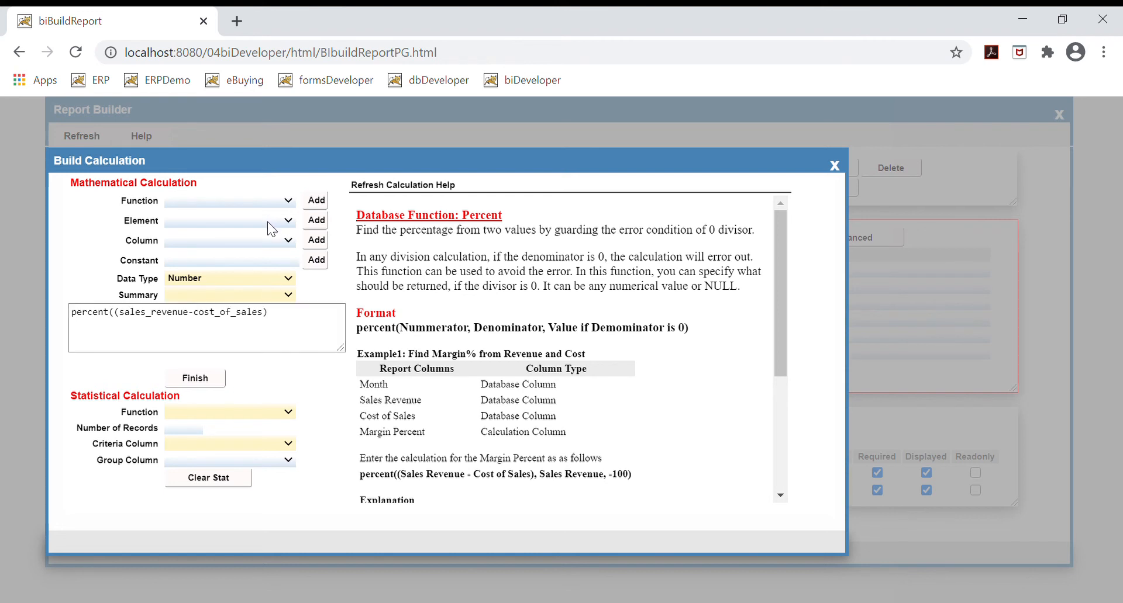
pyautogui.click(223, 342)
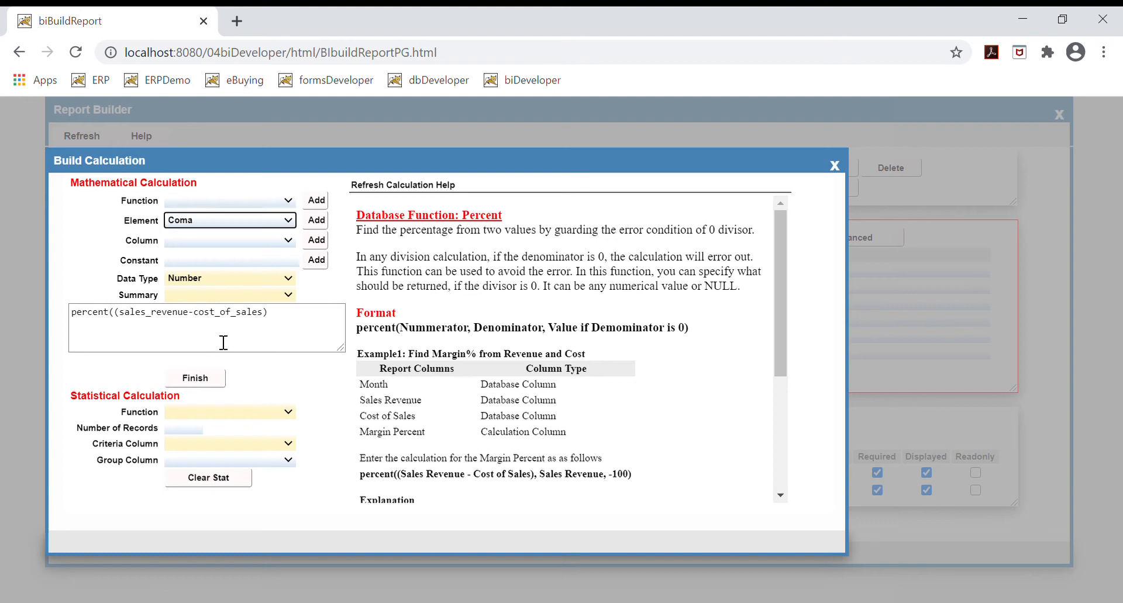
pyautogui.click(316, 227)
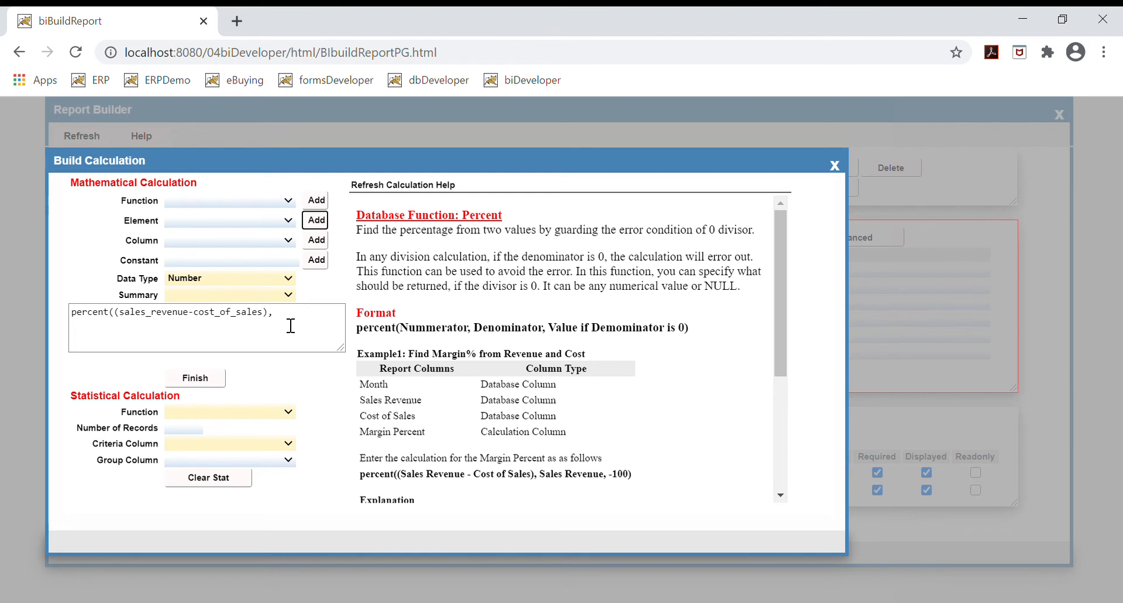
pyautogui.click(219, 238)
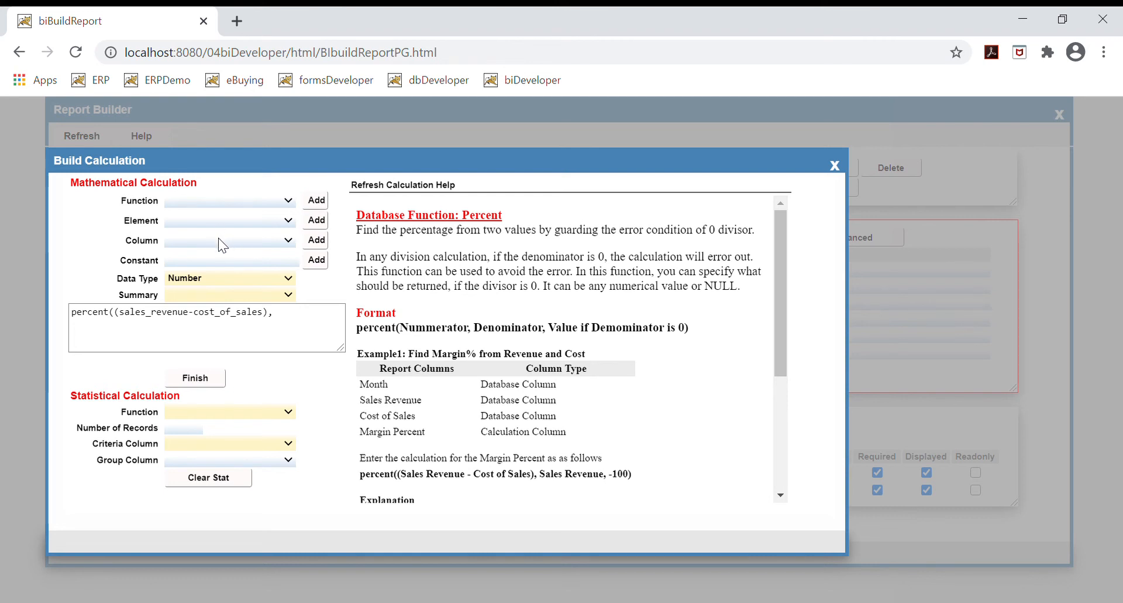
pyautogui.click(205, 283)
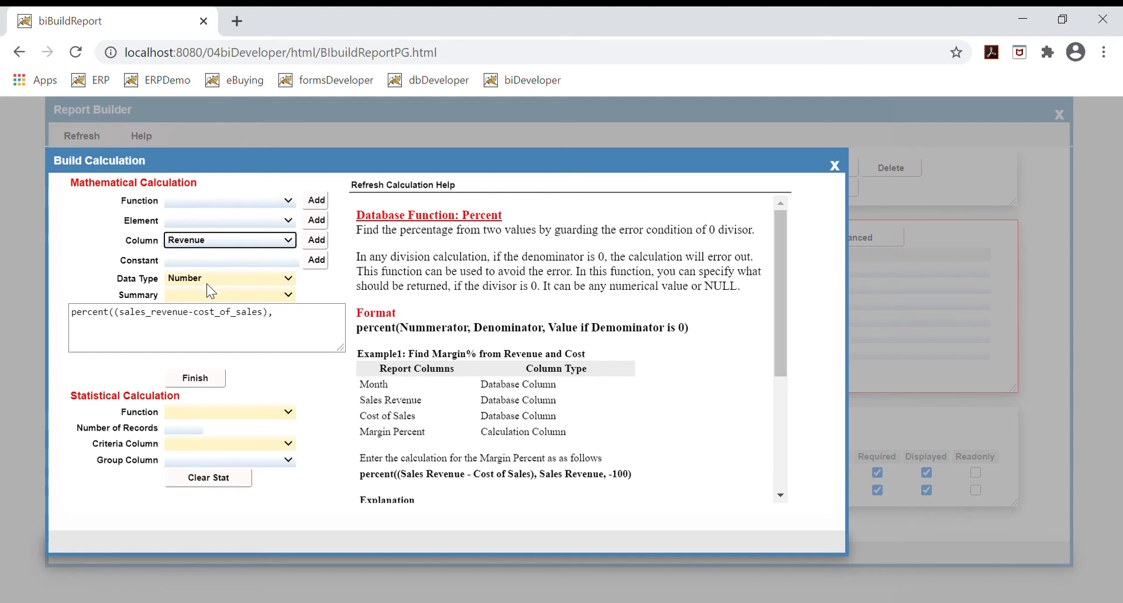
pyautogui.click(323, 244)
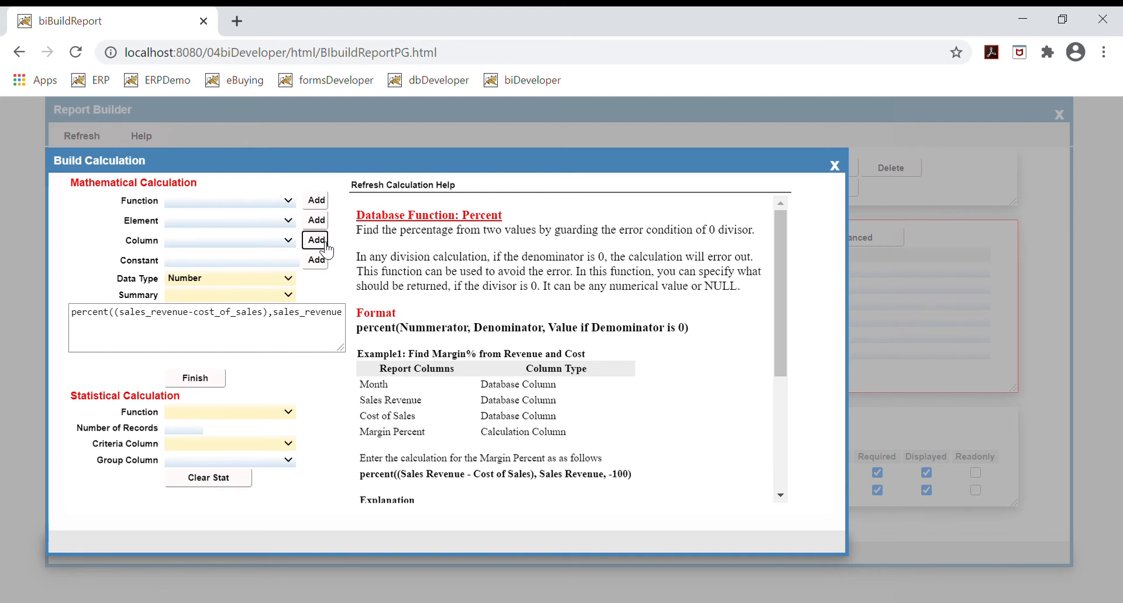
pyautogui.click(280, 225)
pyautogui.click(214, 338)
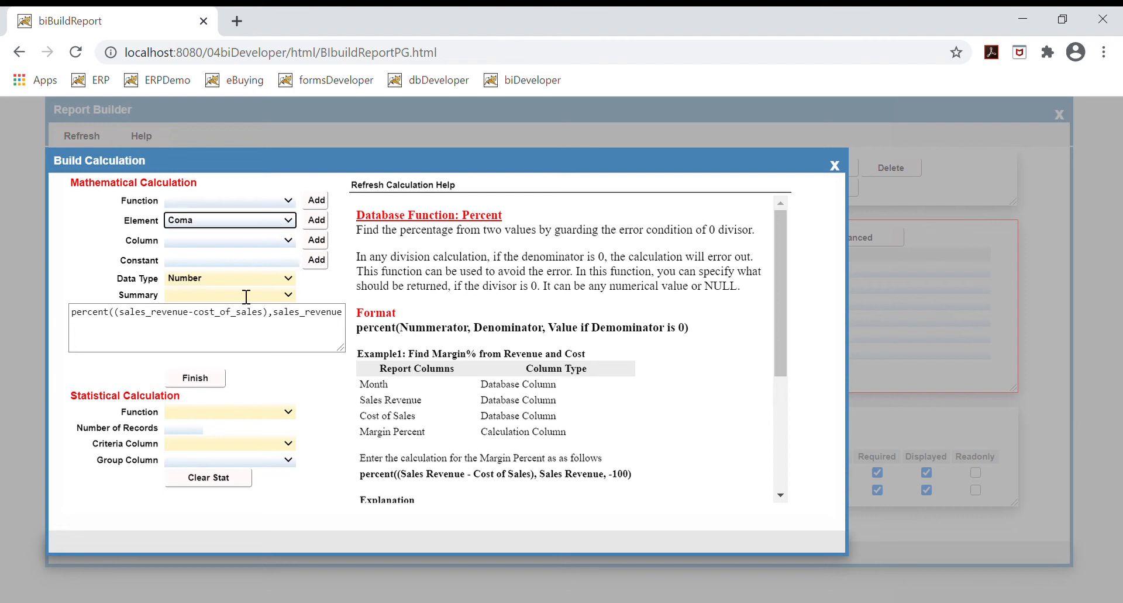
pyautogui.click(316, 223)
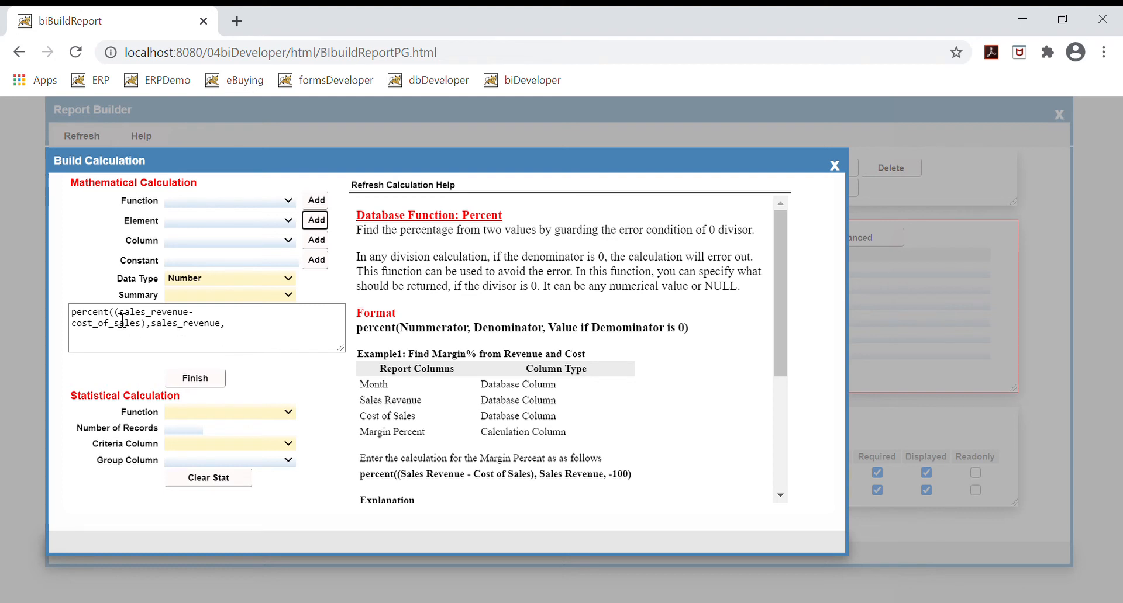
pyautogui.moveTo(115, 313); pyautogui.dragTo(227, 331)
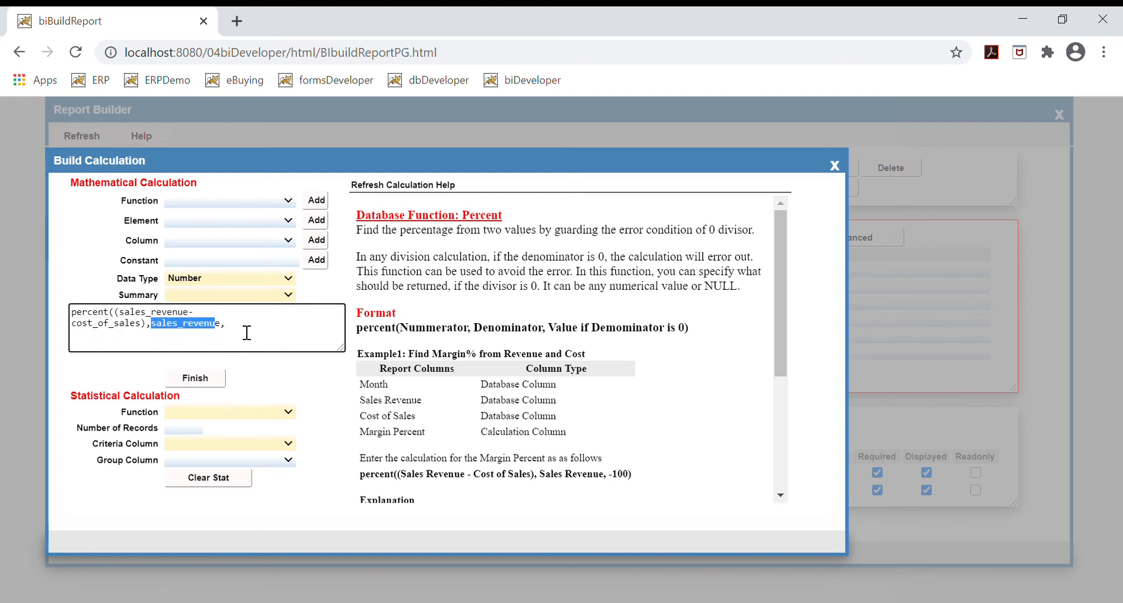
pyautogui.click(247, 333)
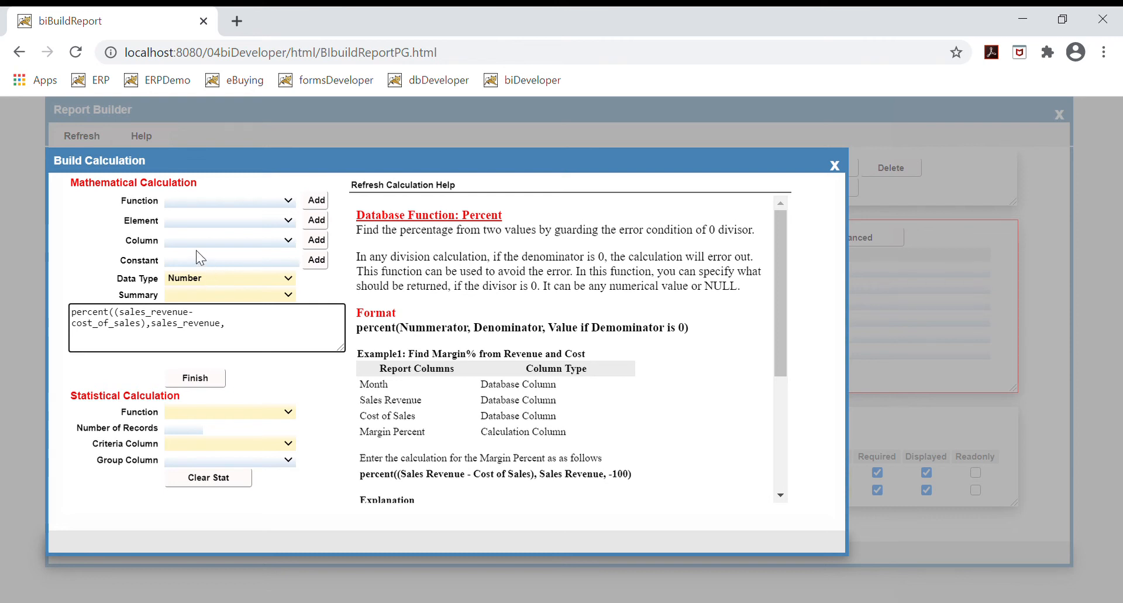
# Step: Complete the percent formula with the constant -100 as the zero-denominator value and a closing parenthesis
pyautogui.click(207, 262)
pyautogui.write('-100')
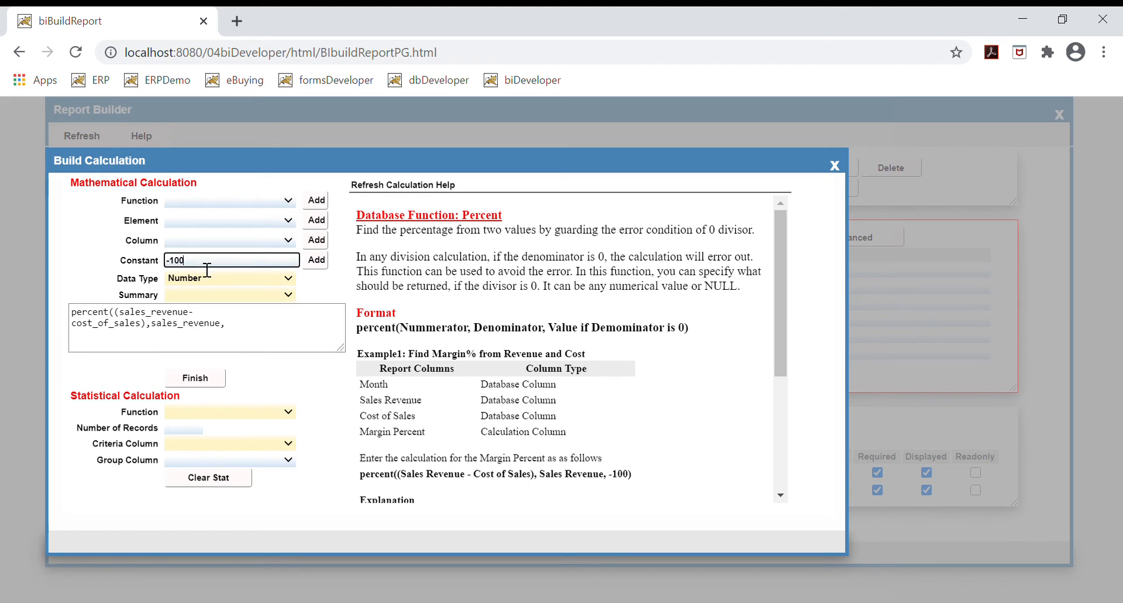
pyautogui.click(322, 263)
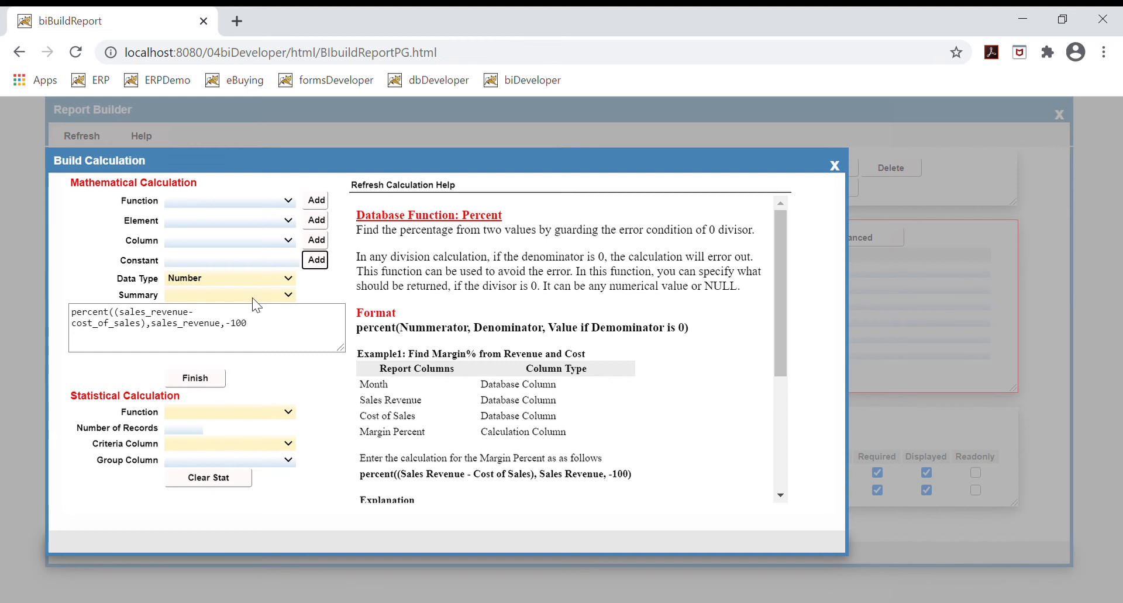
pyautogui.click(220, 219)
pyautogui.click(174, 300)
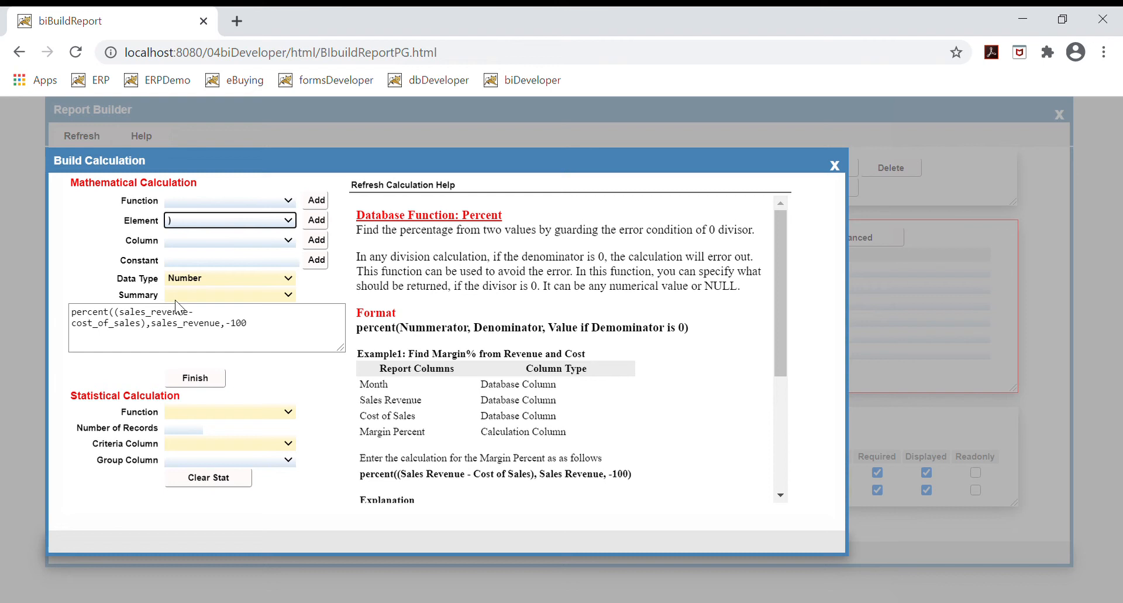
pyautogui.click(316, 222)
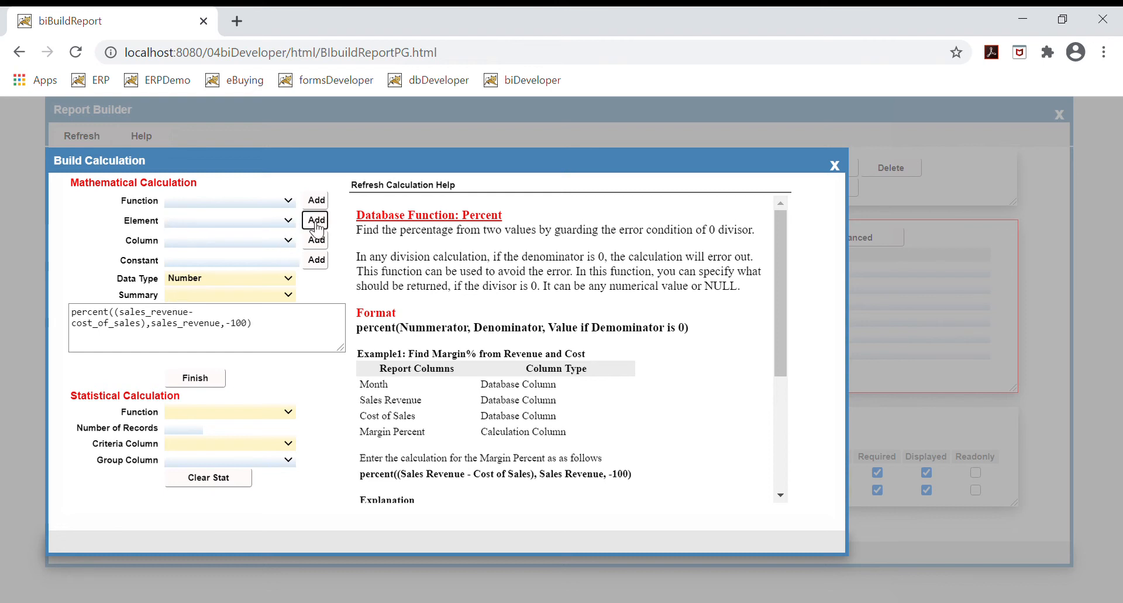
# Step: Review the completed percent formula, finish the GPM calculation, and run the report to check its output
pyautogui.click(277, 333)
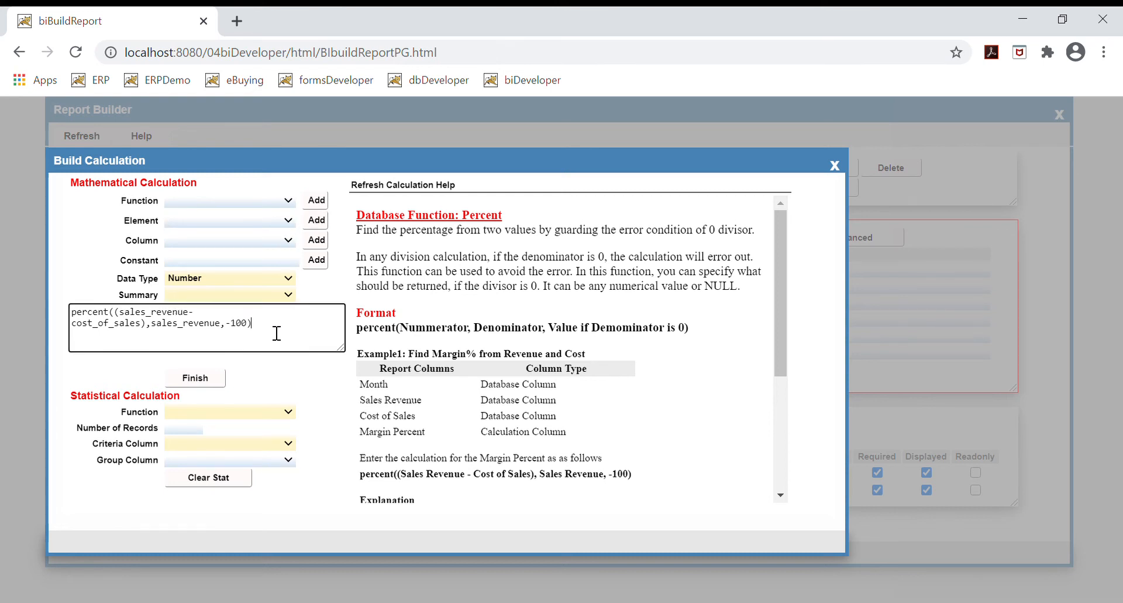
pyautogui.moveTo(276, 333); pyautogui.dragTo(72, 312)
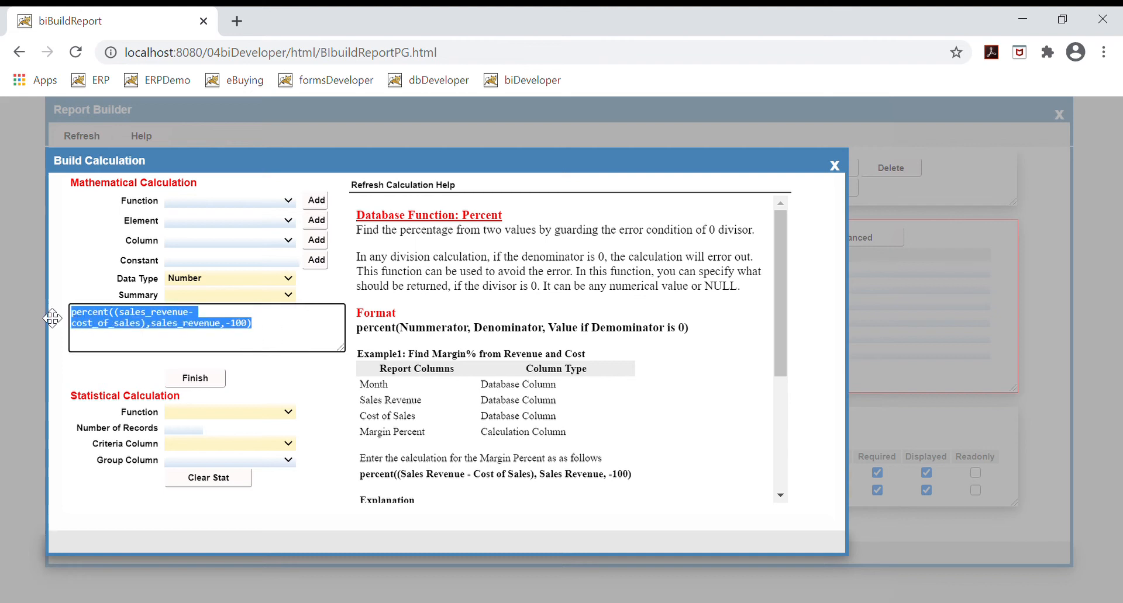
pyautogui.click(177, 327)
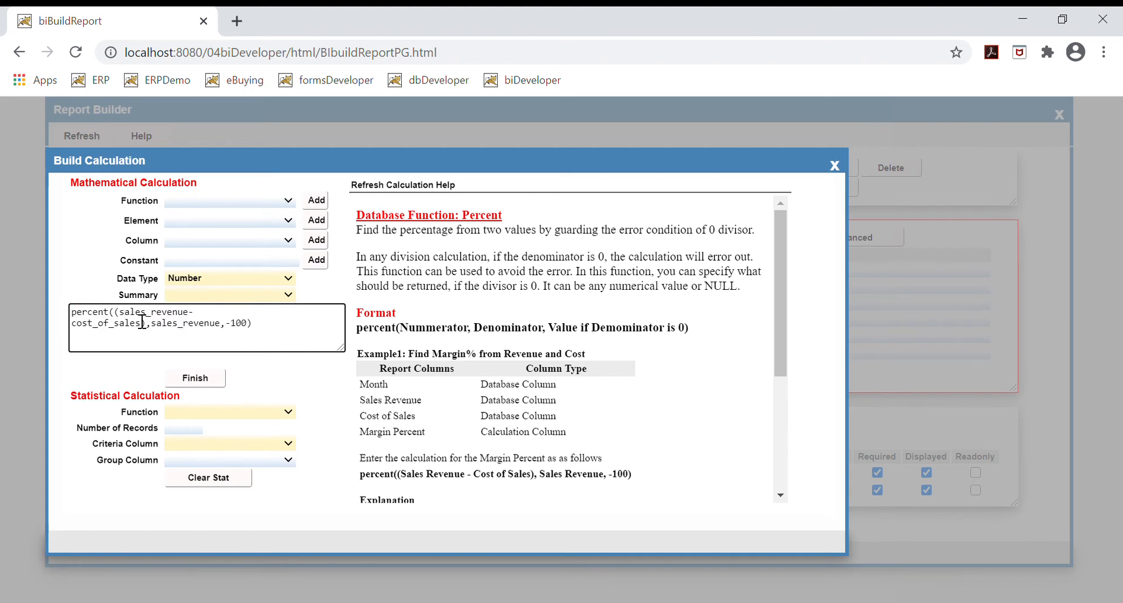
pyautogui.click(263, 380)
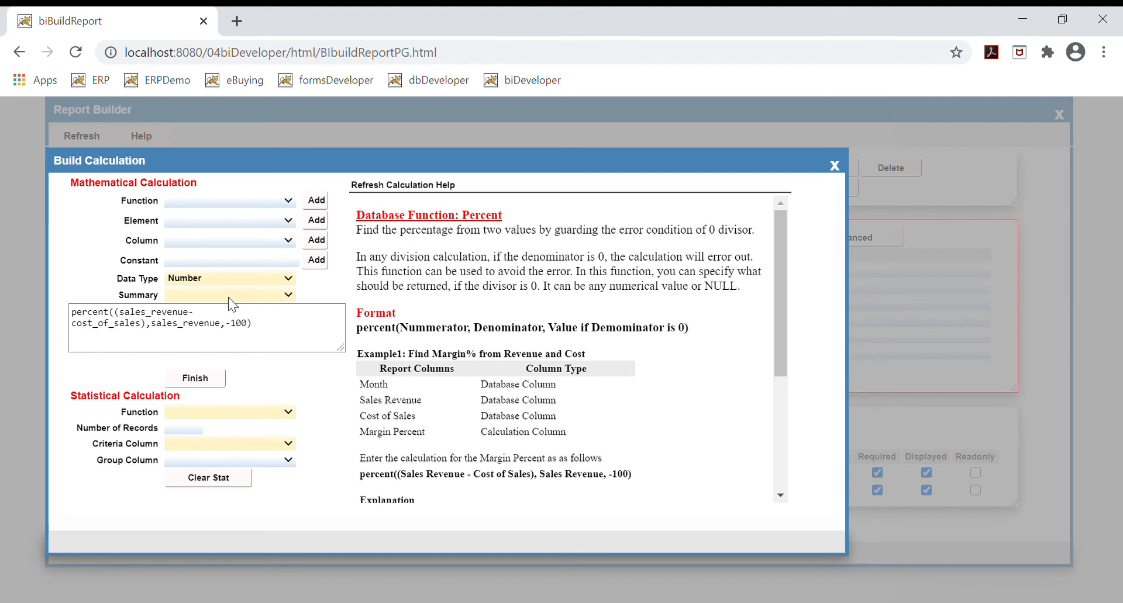
pyautogui.click(208, 378)
pyautogui.click(215, 380)
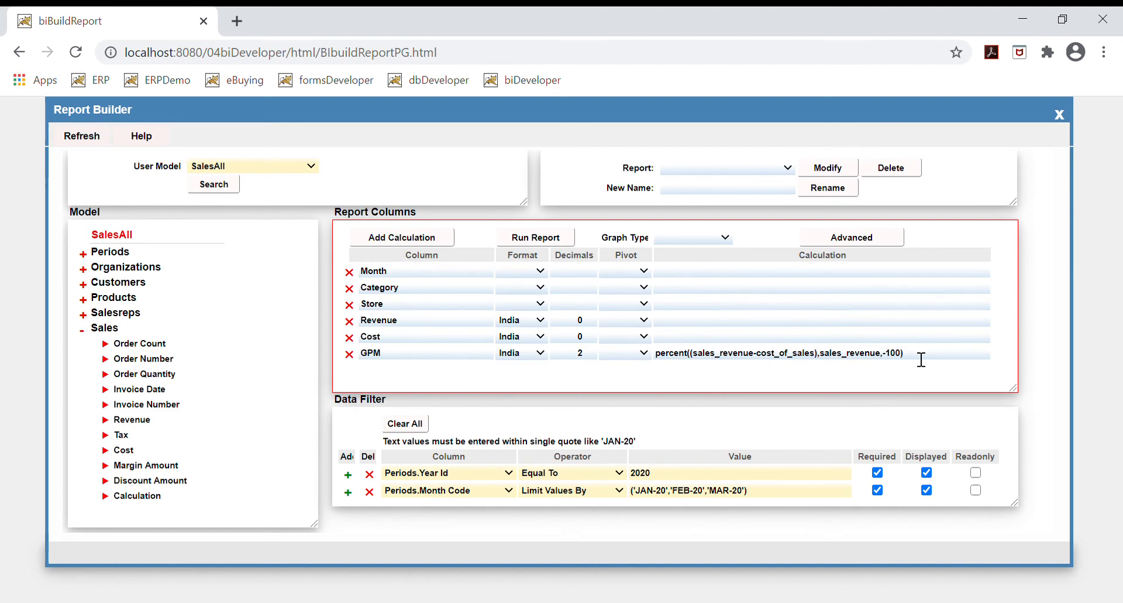
pyautogui.click(535, 238)
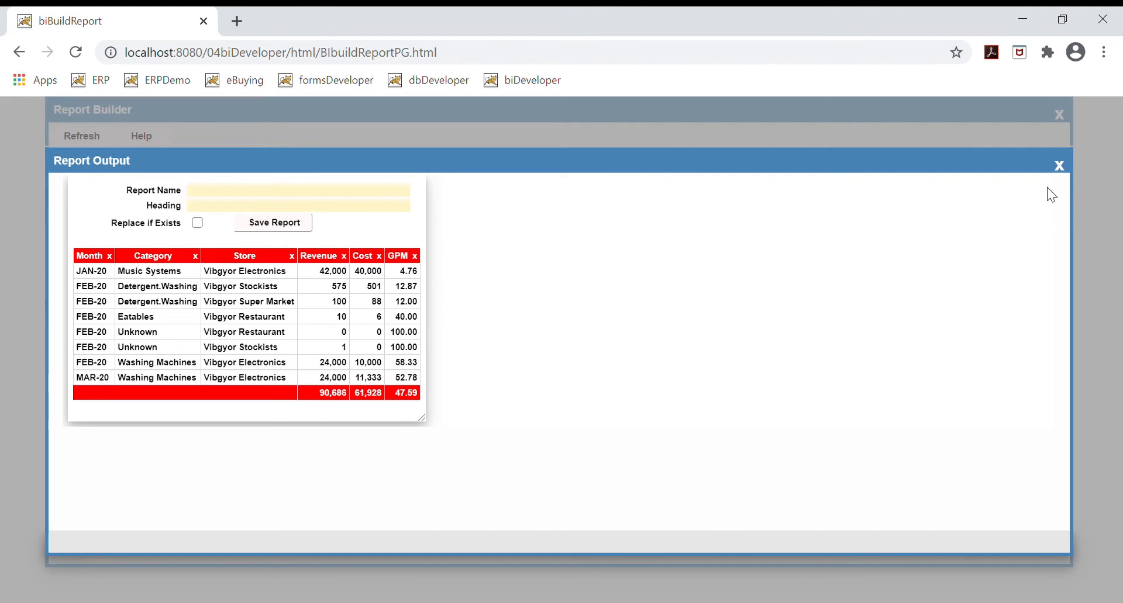
pyautogui.click(1058, 166)
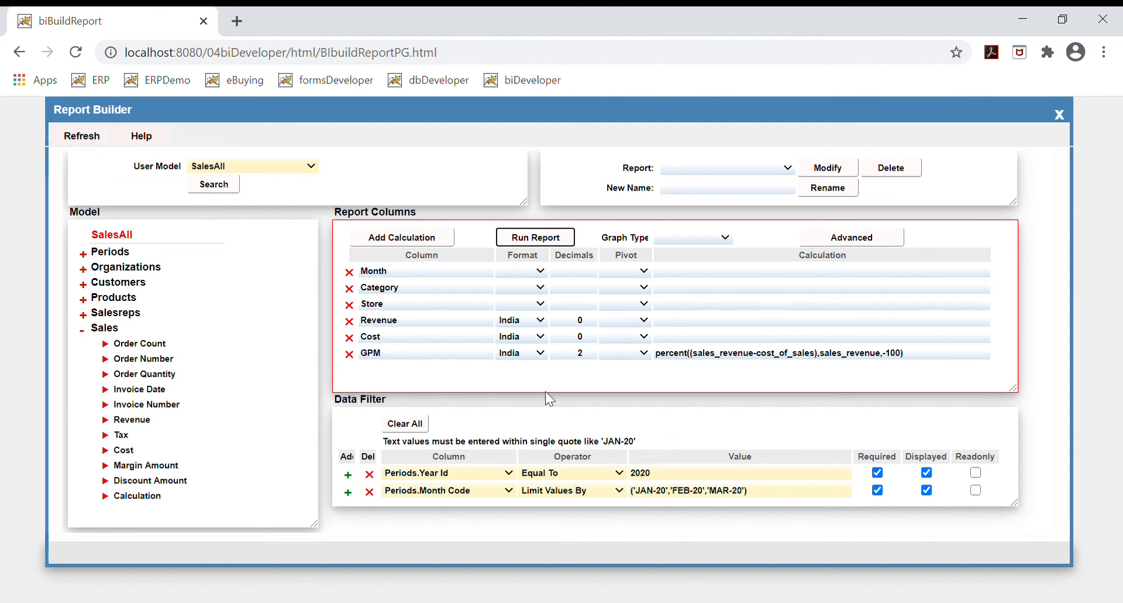
# Step: Move Store above Category in the report columns and set the pivot to Column for Month and Row for Store and Category
pyautogui.click(442, 309)
pyautogui.moveTo(442, 316); pyautogui.dragTo(433, 296)
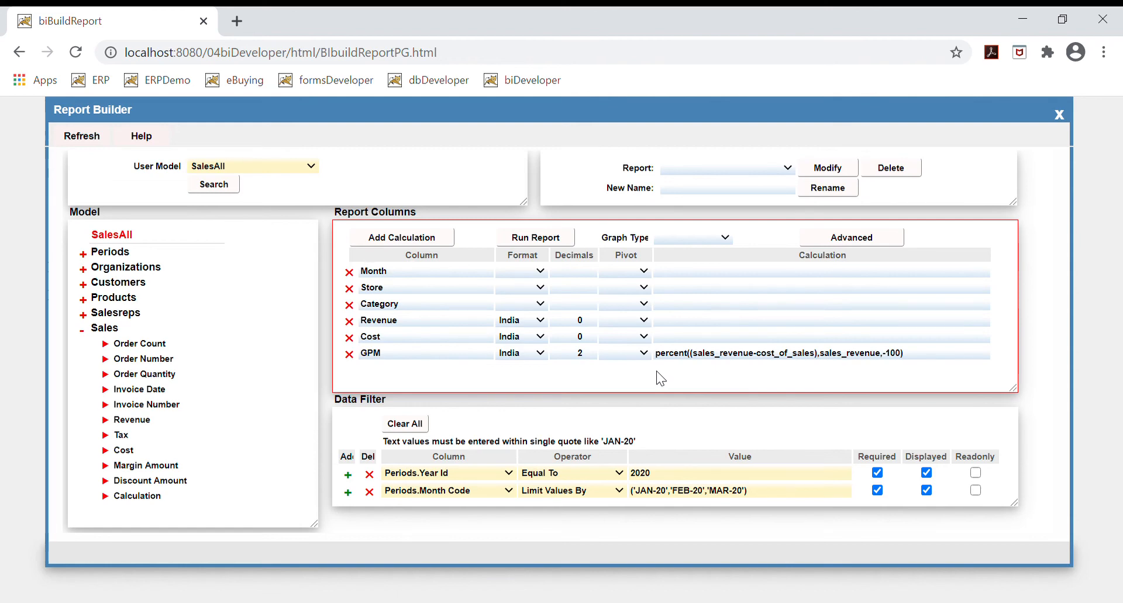
pyautogui.click(612, 271)
pyautogui.click(615, 318)
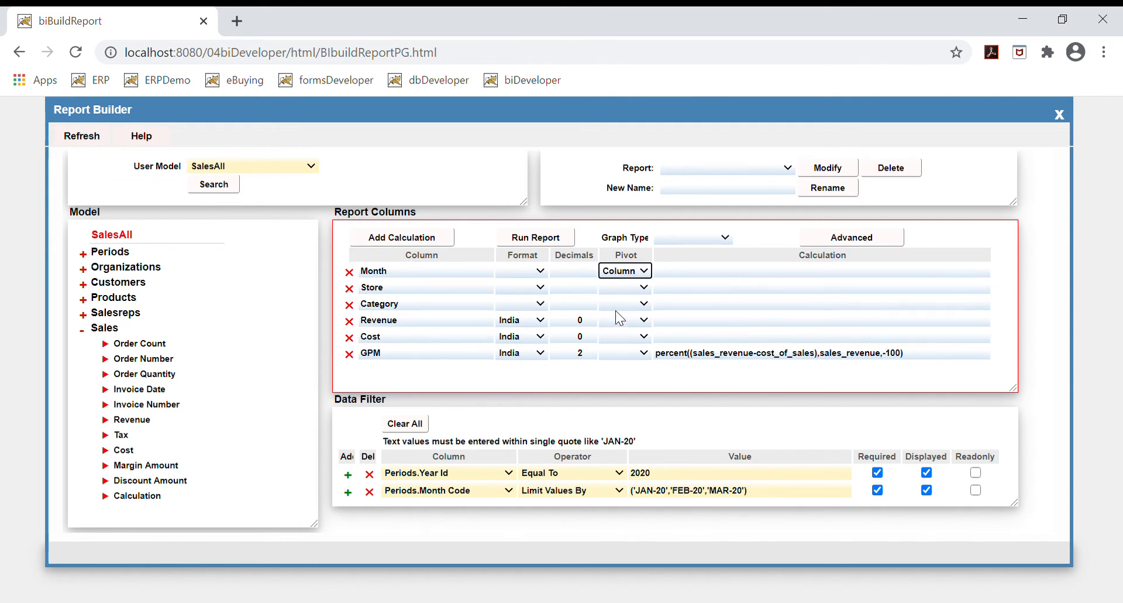
pyautogui.click(615, 284)
pyautogui.click(619, 369)
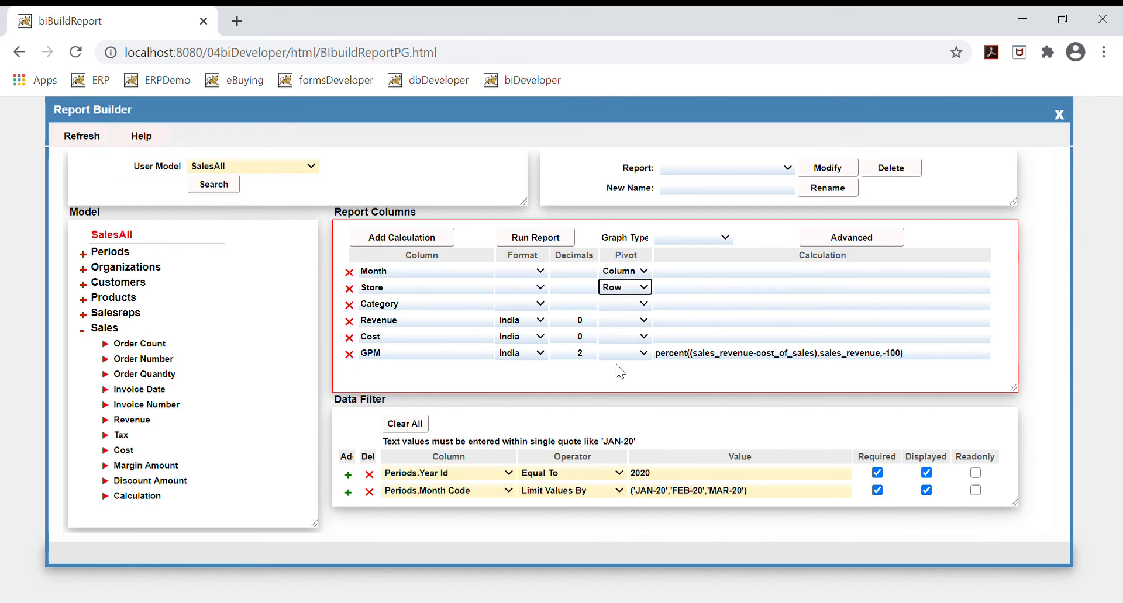
pyautogui.click(619, 305)
pyautogui.click(619, 383)
# Step: Set the pivot to Value for the Revenue, Cost and GPM columns
pyautogui.click(621, 380)
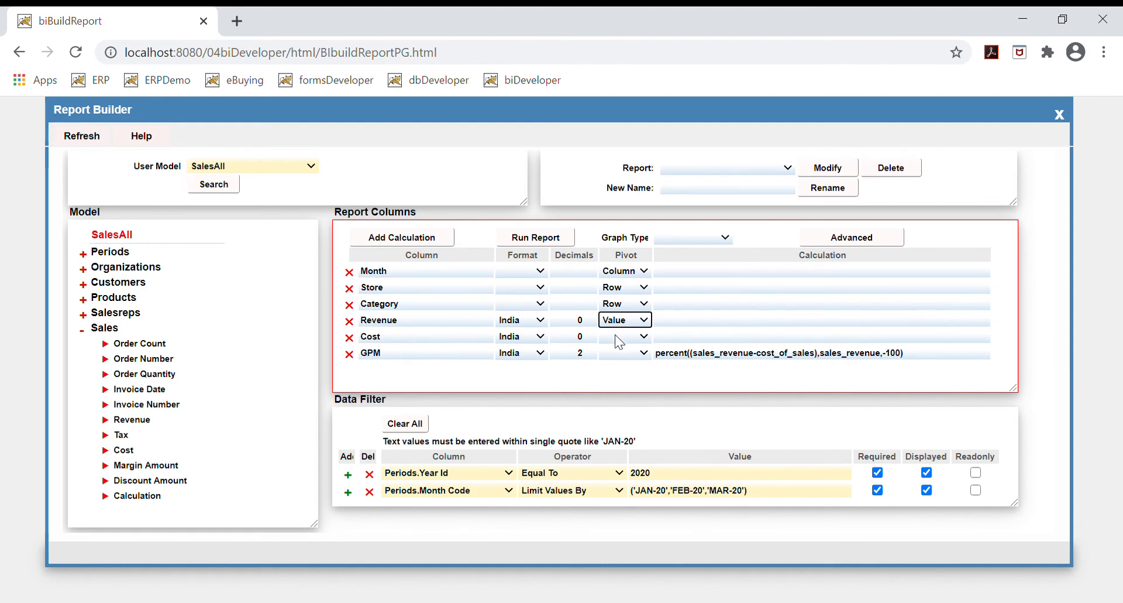
pyautogui.click(615, 334)
pyautogui.click(615, 383)
pyautogui.click(617, 349)
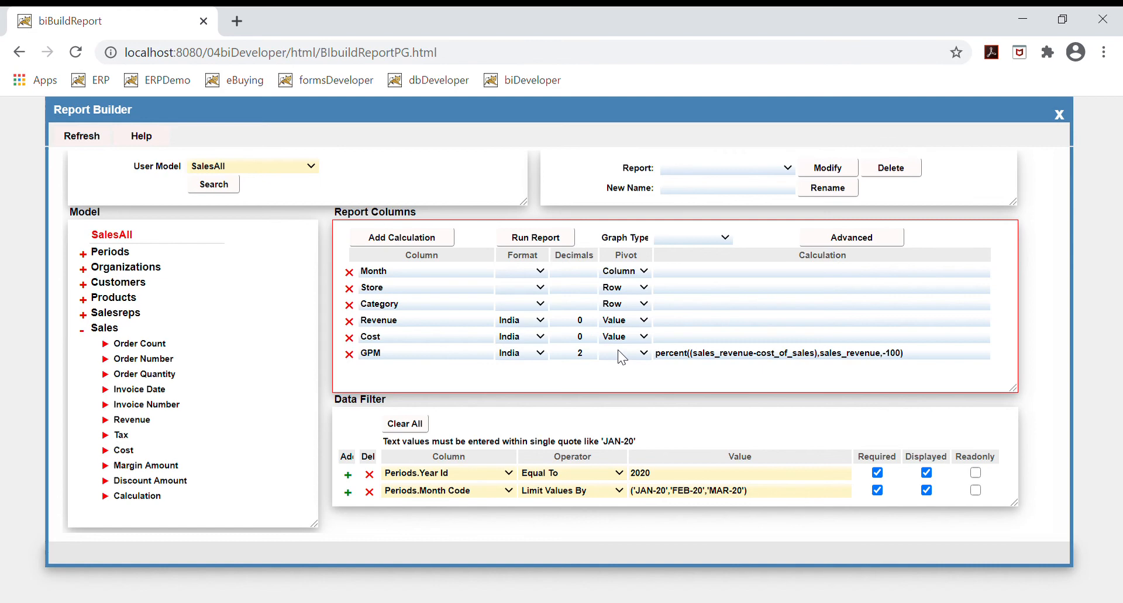
pyautogui.click(626, 411)
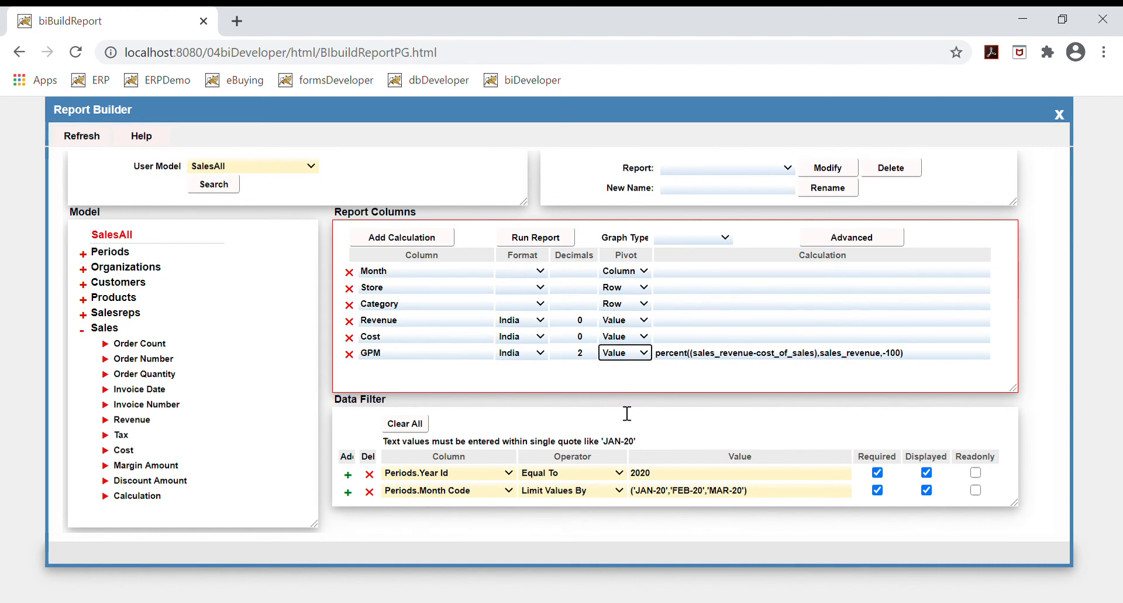
pyautogui.click(628, 384)
# Step: Run the pivoted report, examine its month headings and its store and category rows, and close the output
pyautogui.click(542, 242)
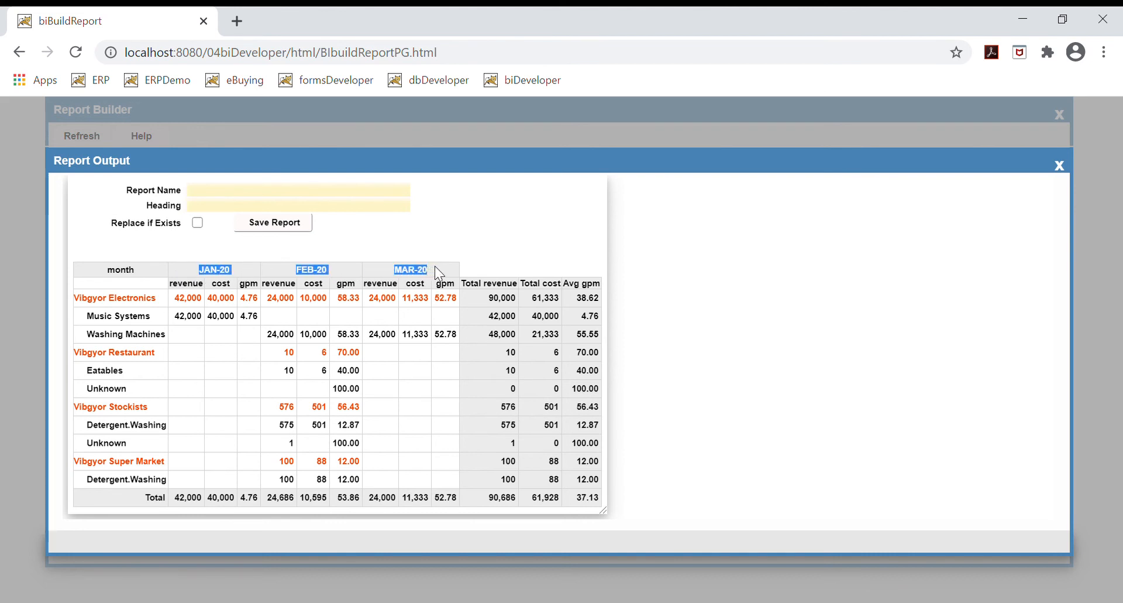
pyautogui.click(136, 292)
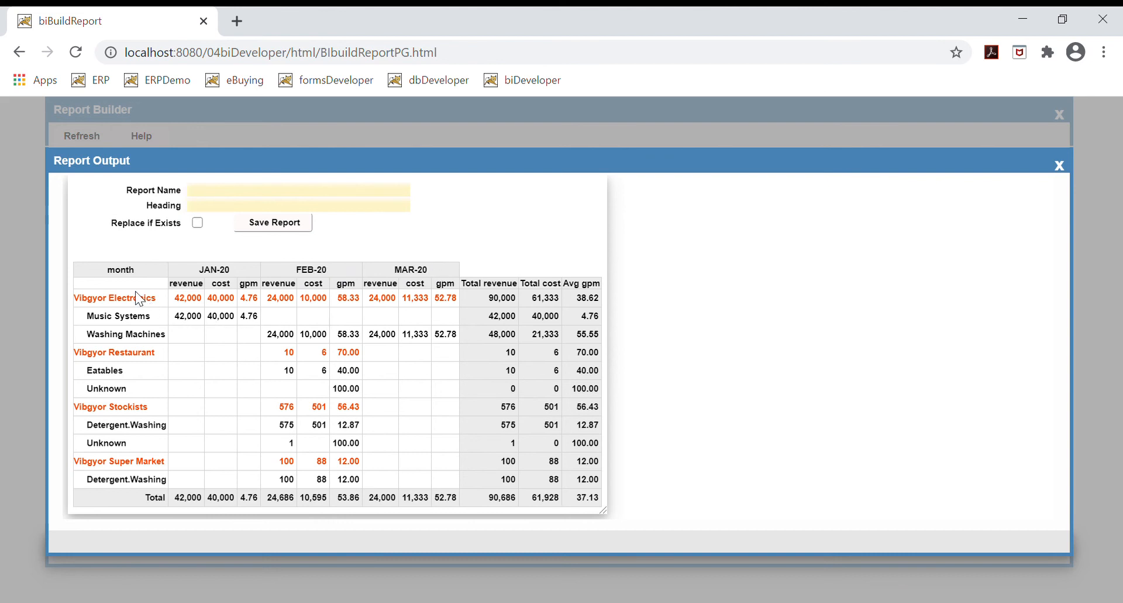
pyautogui.moveTo(135, 292); pyautogui.dragTo(144, 480)
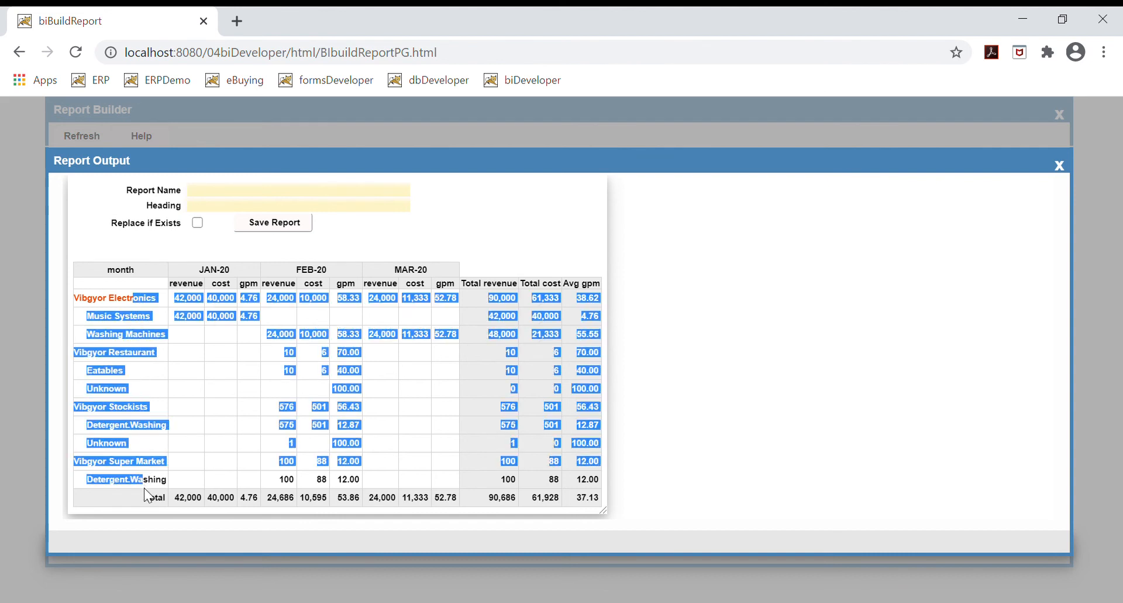
pyautogui.click(186, 343)
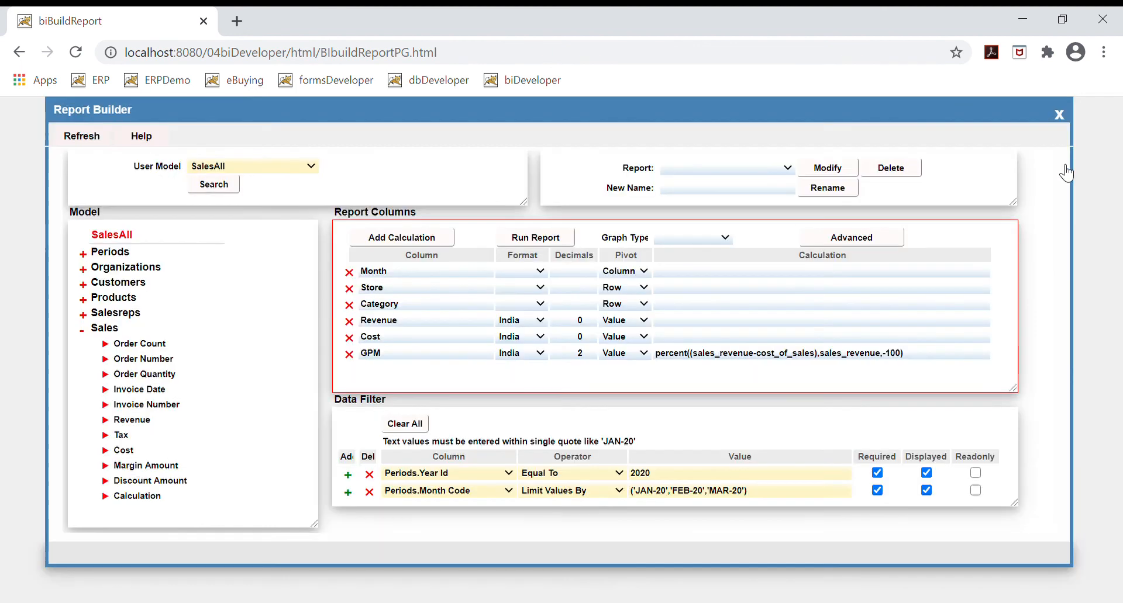
pyautogui.click(1059, 166)
# Step: Set the report's graph type to Doughnut and run the report to preview the chart
pyautogui.click(684, 346)
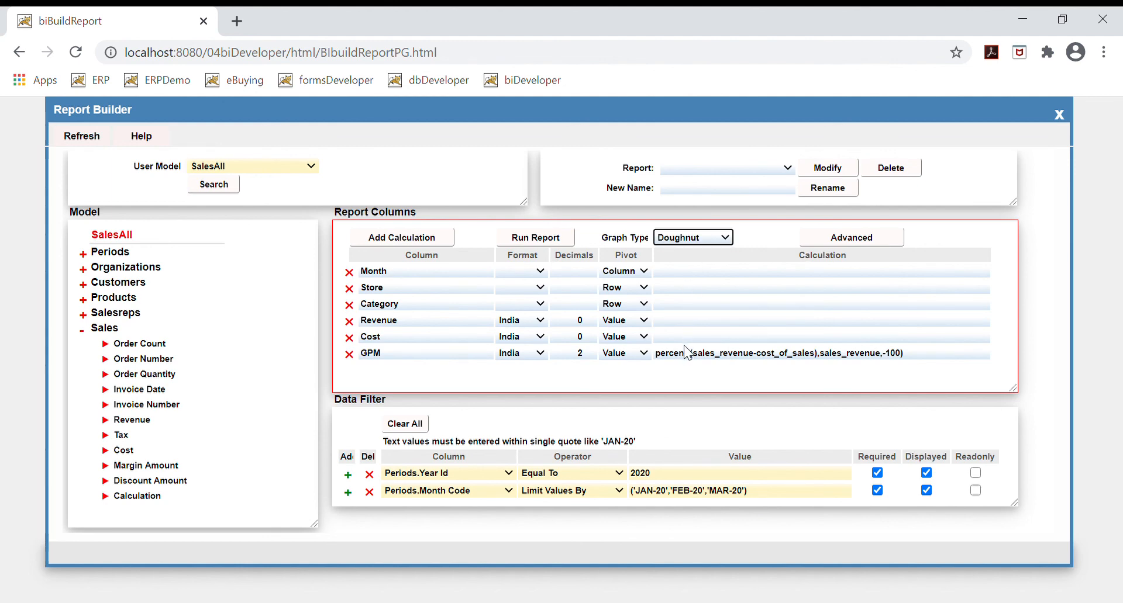
pyautogui.click(535, 240)
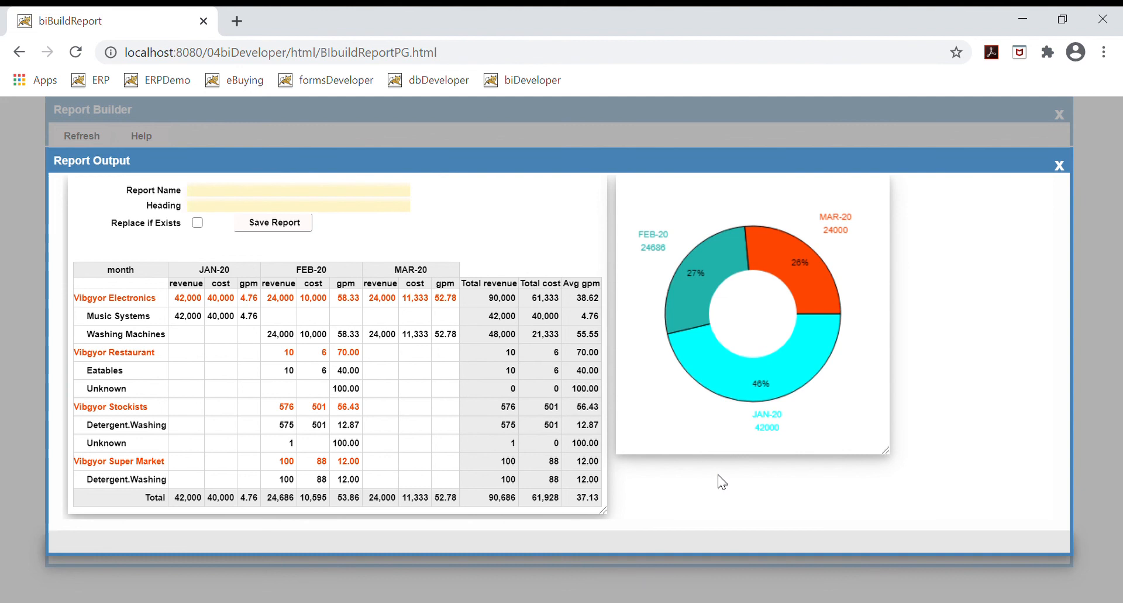
pyautogui.click(1059, 166)
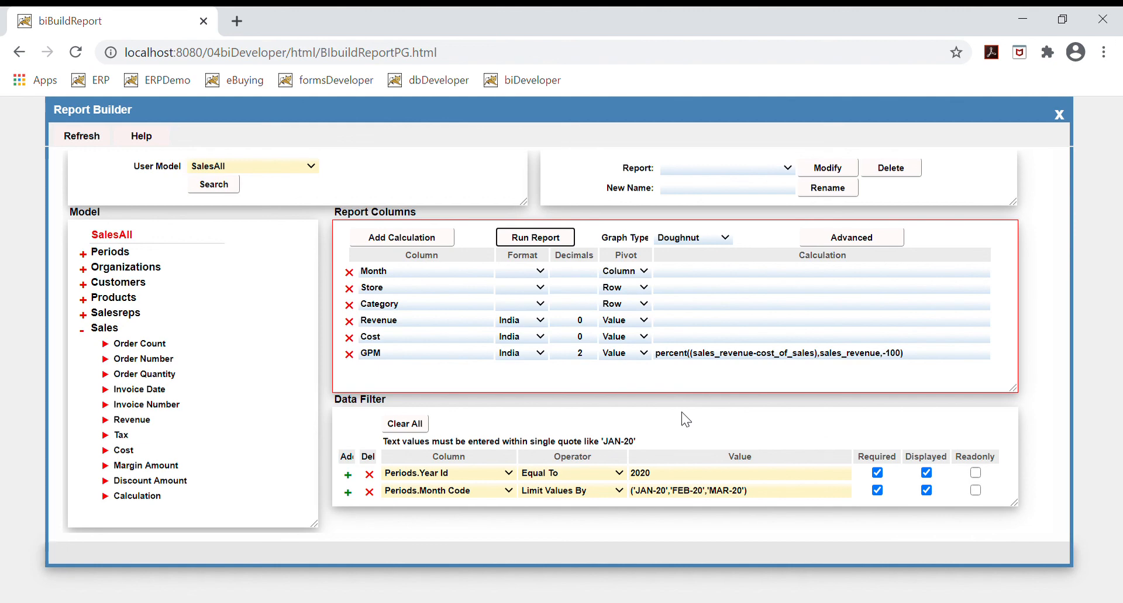
# Step: Run the report again and enter Temp as its name and "Monthly Store Sales By Category" as its heading
pyautogui.click(543, 248)
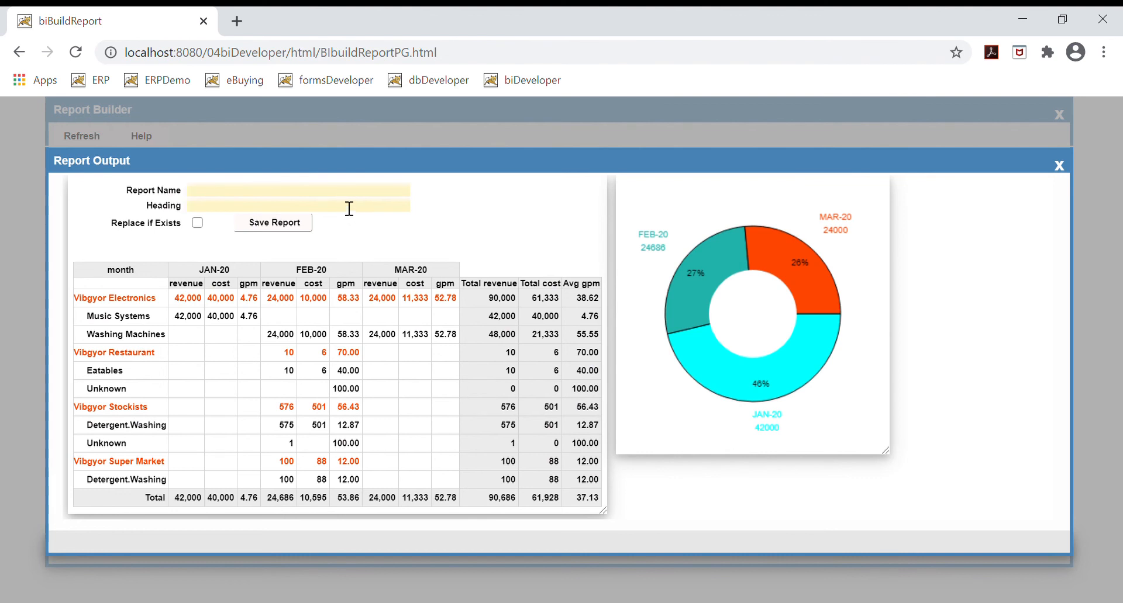
pyautogui.click(245, 196)
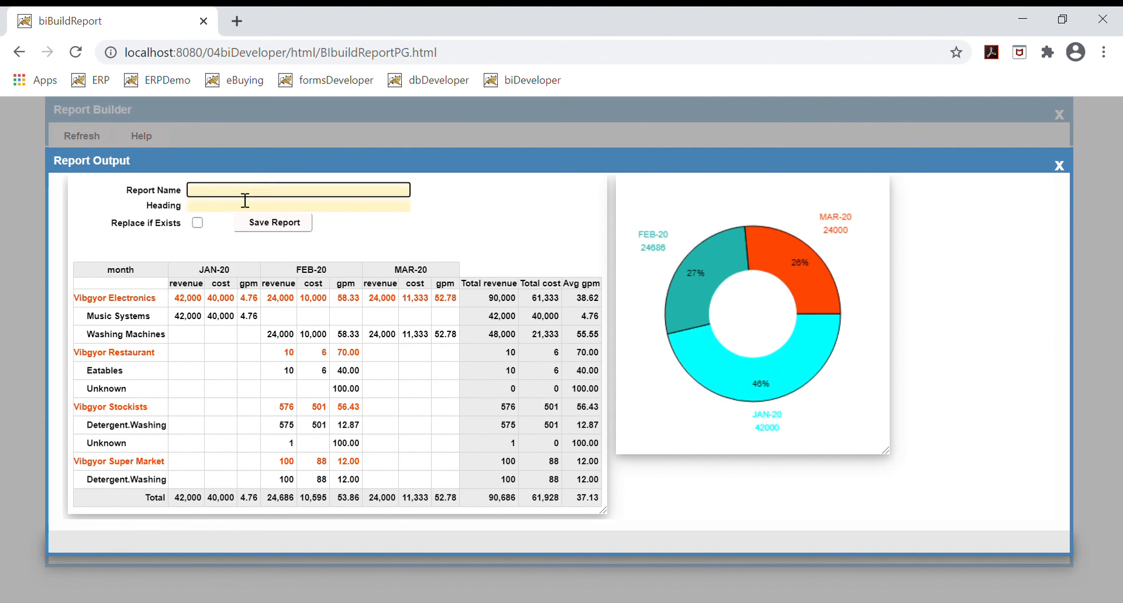
pyautogui.write('Temp')
pyautogui.click(244, 210)
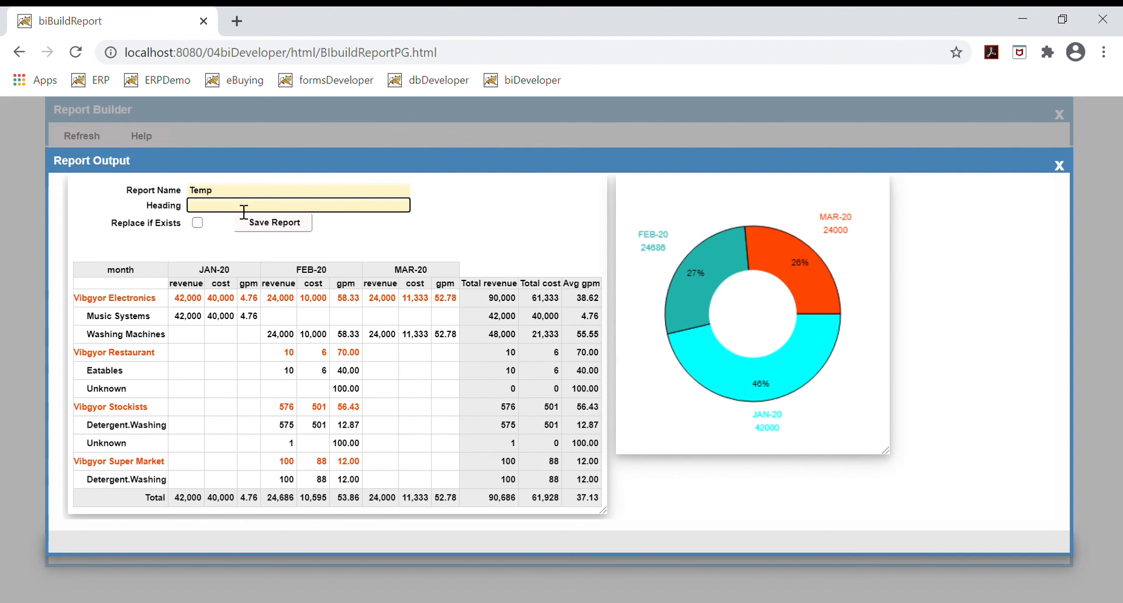
pyautogui.write('Montly')
pyautogui.press('BackSpace')
pyautogui.write('hly Store Sales By Category')
# Step: Try to save the Temp report without replacing an existing report
pyautogui.click(198, 223)
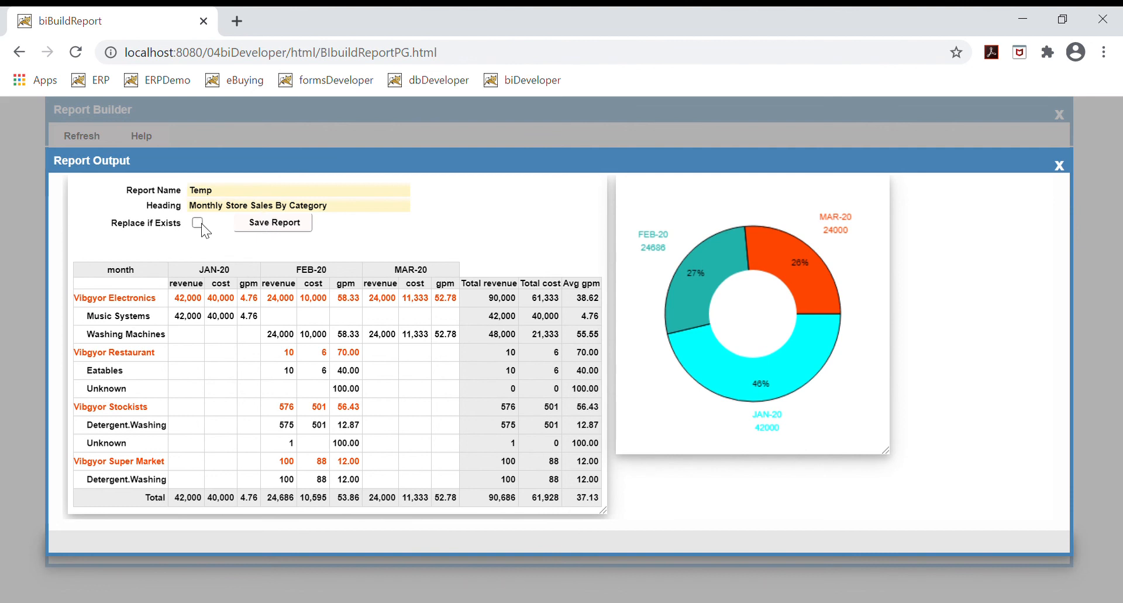
pyautogui.click(275, 224)
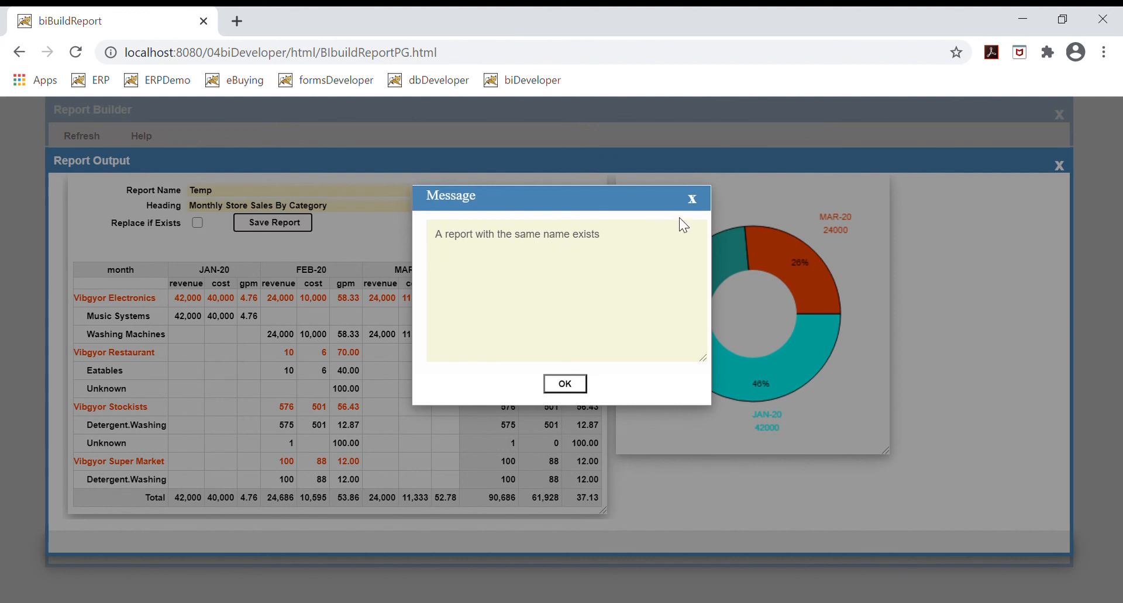
pyautogui.click(693, 200)
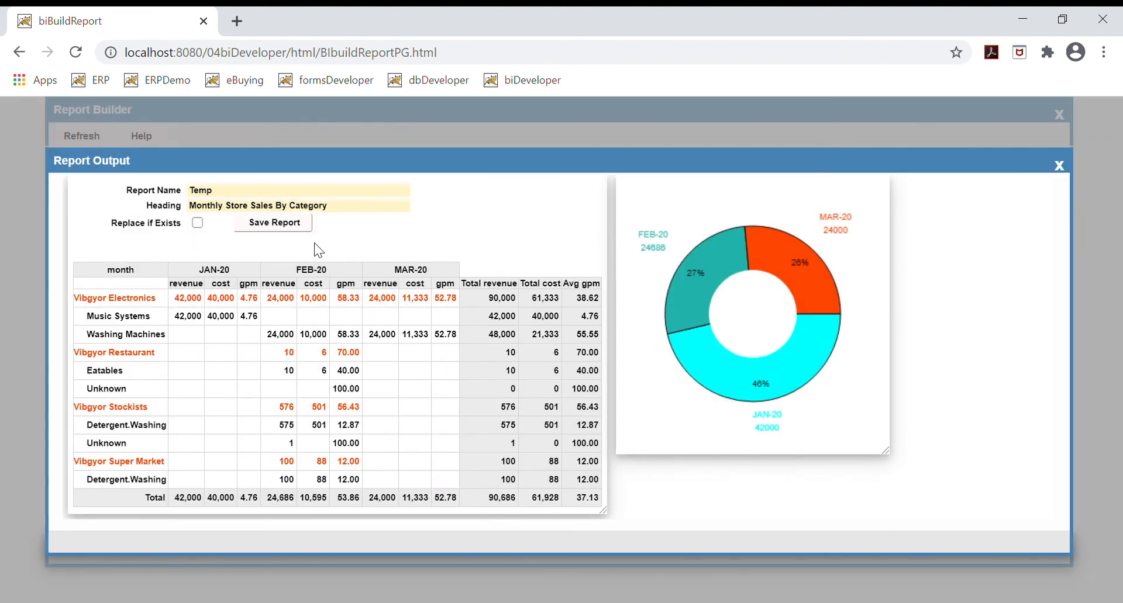
# Step: Save the Temp report with replacement of an existing report enabled, and close the report output
pyautogui.click(197, 224)
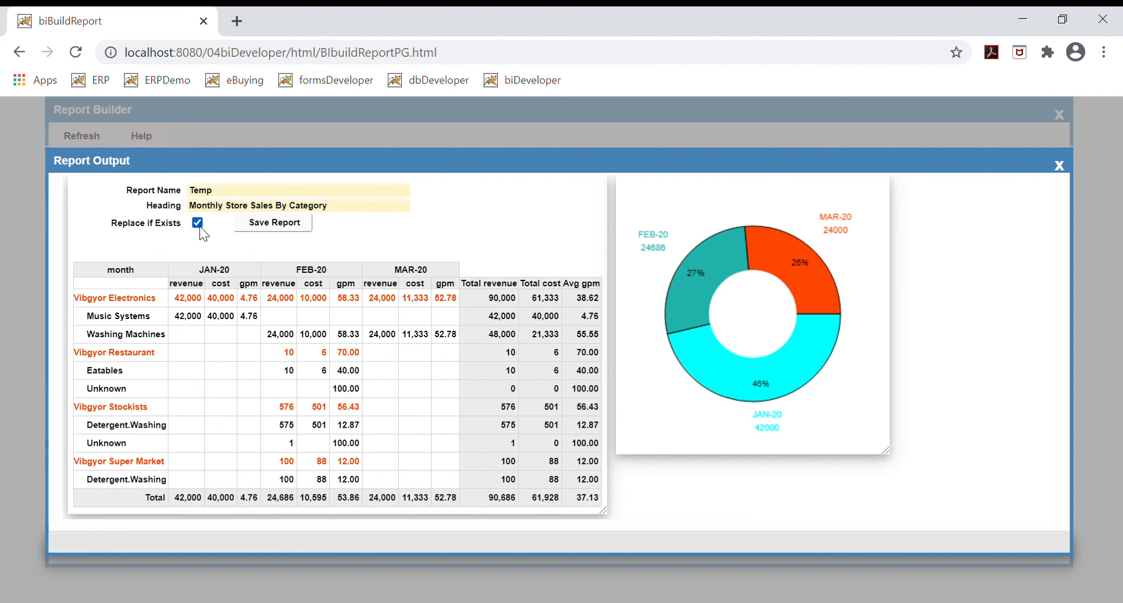
pyautogui.click(273, 232)
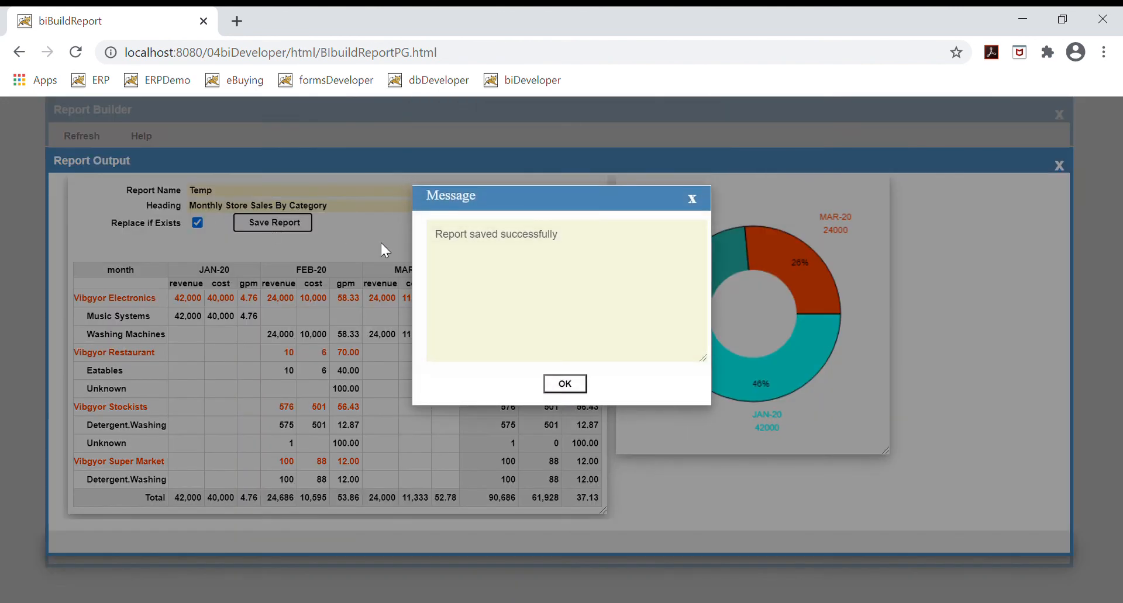
pyautogui.click(567, 387)
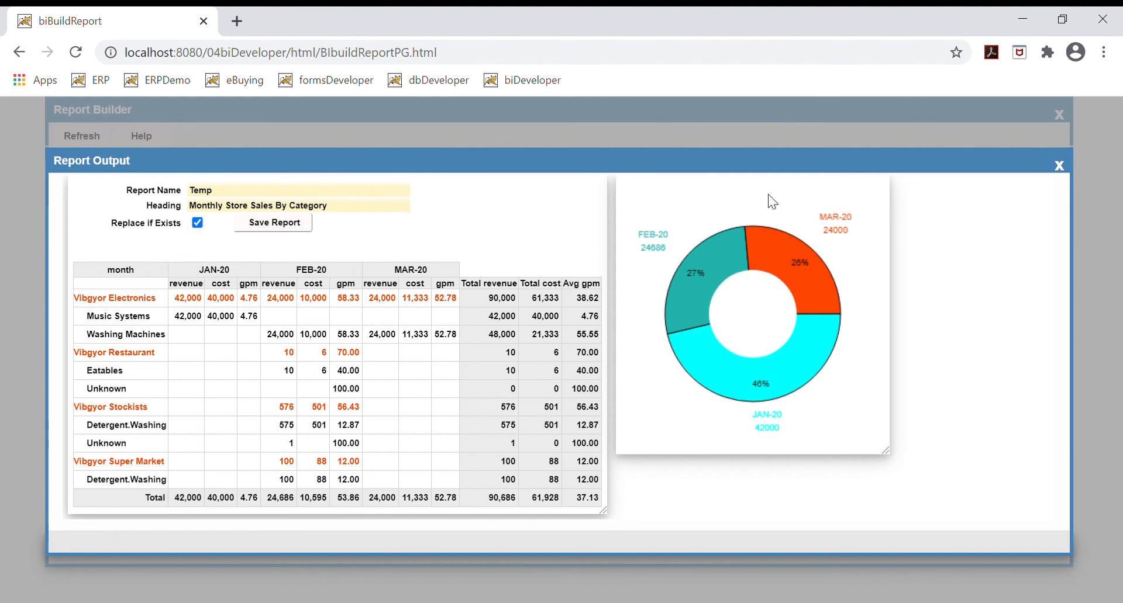
pyautogui.click(1059, 167)
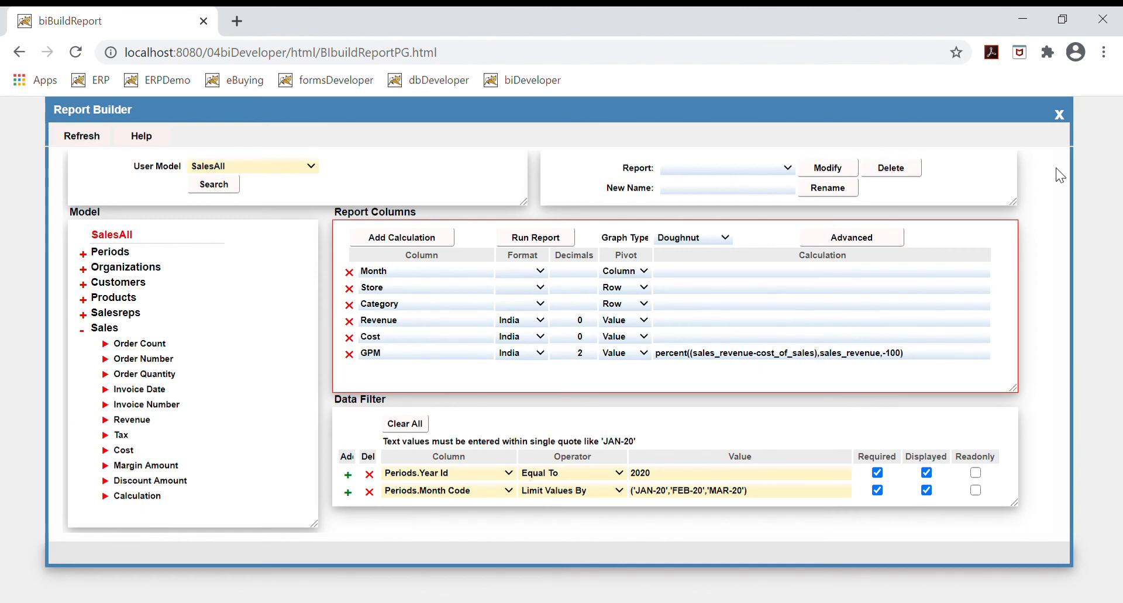
# Step: Go to Run Report in biDeveloper, choose the Temp report, check its data filter, and run it
pyautogui.click(519, 83)
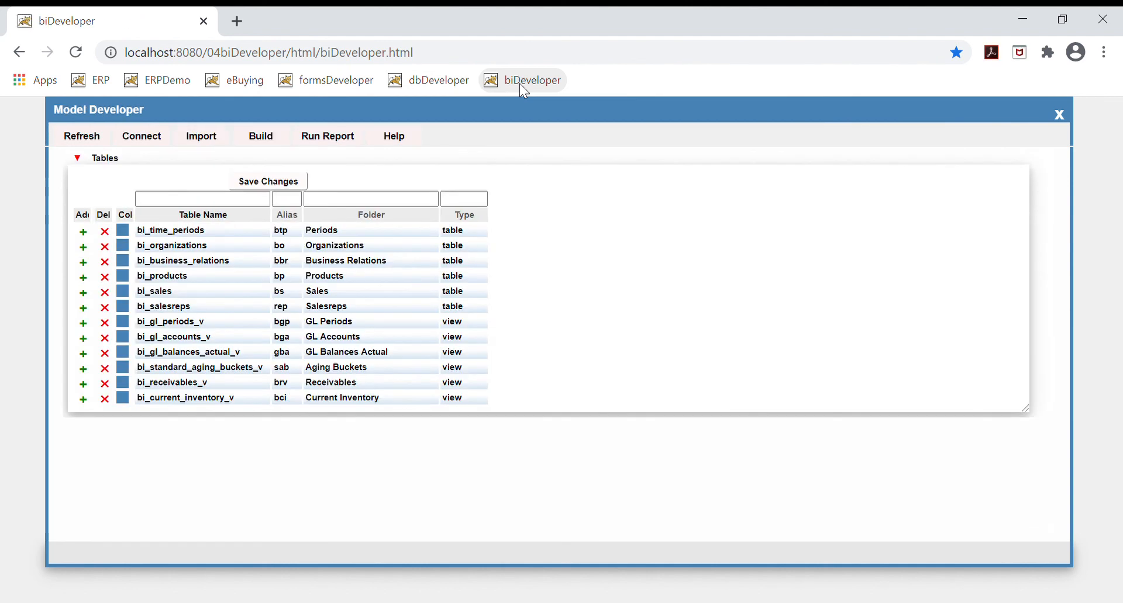
pyautogui.click(321, 144)
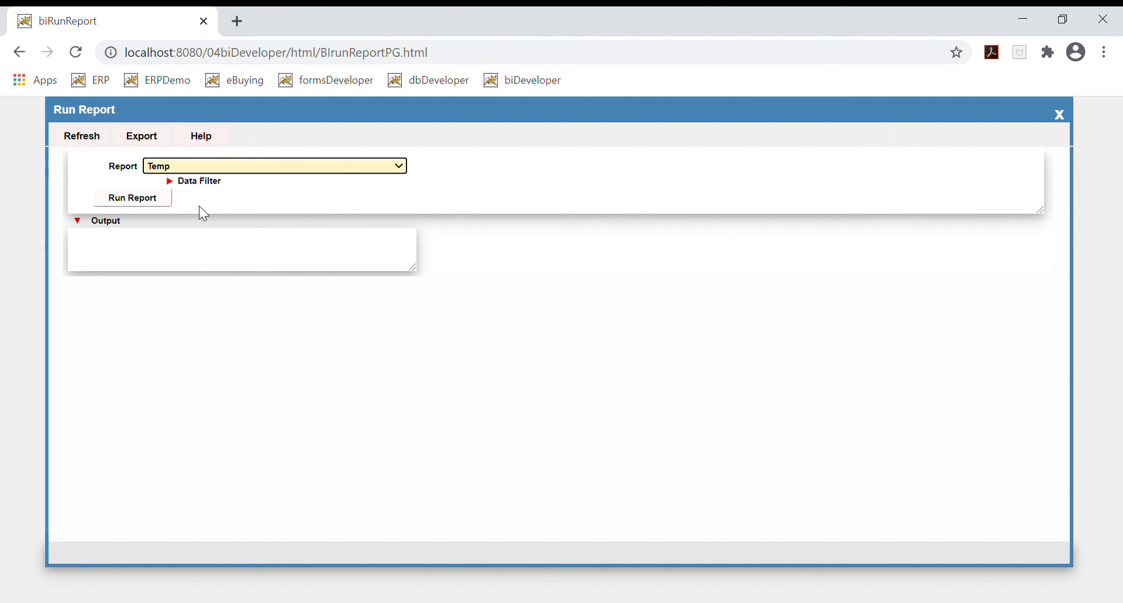
pyautogui.click(176, 186)
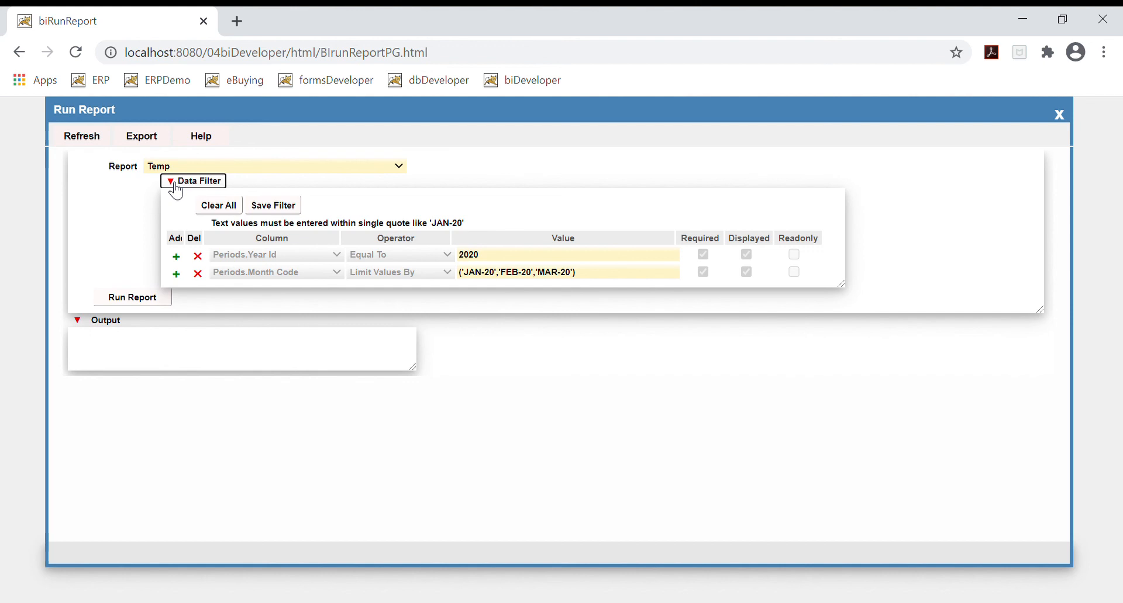
pyautogui.click(175, 184)
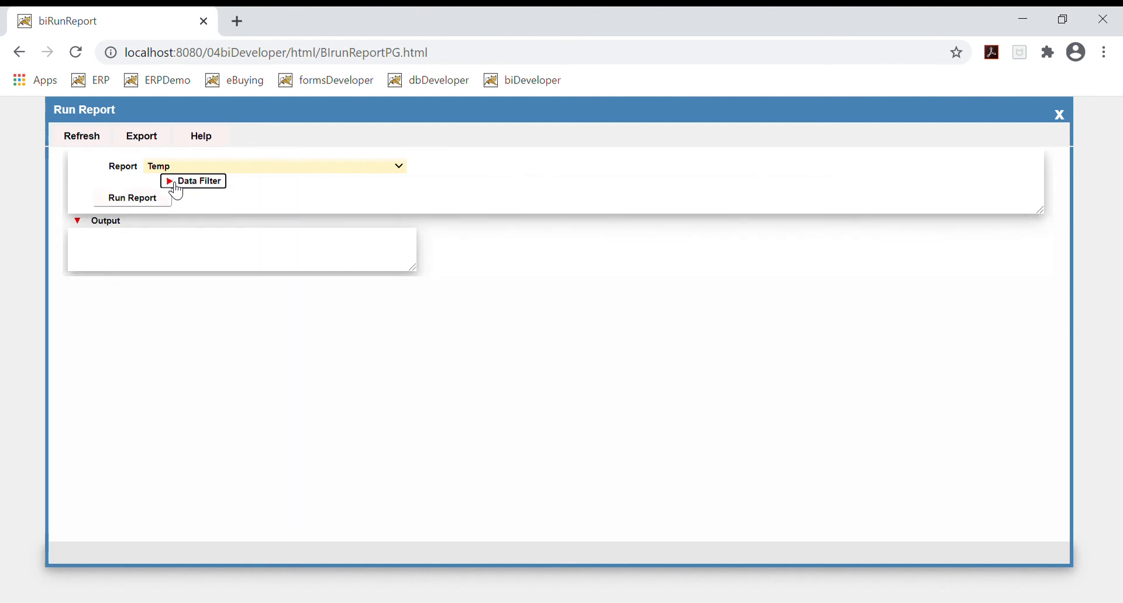
pyautogui.click(131, 199)
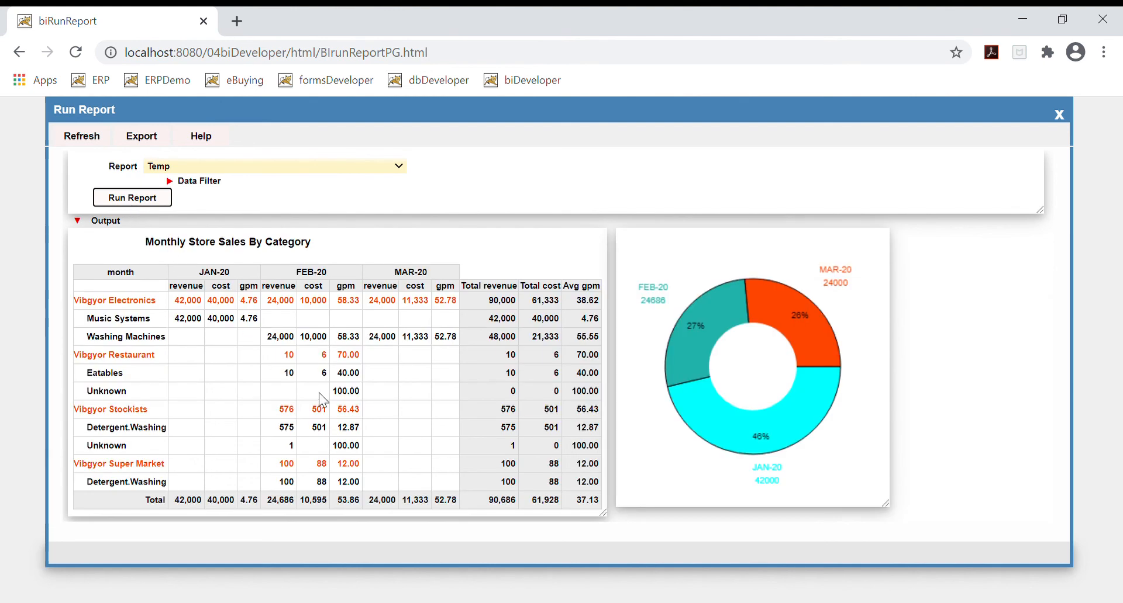